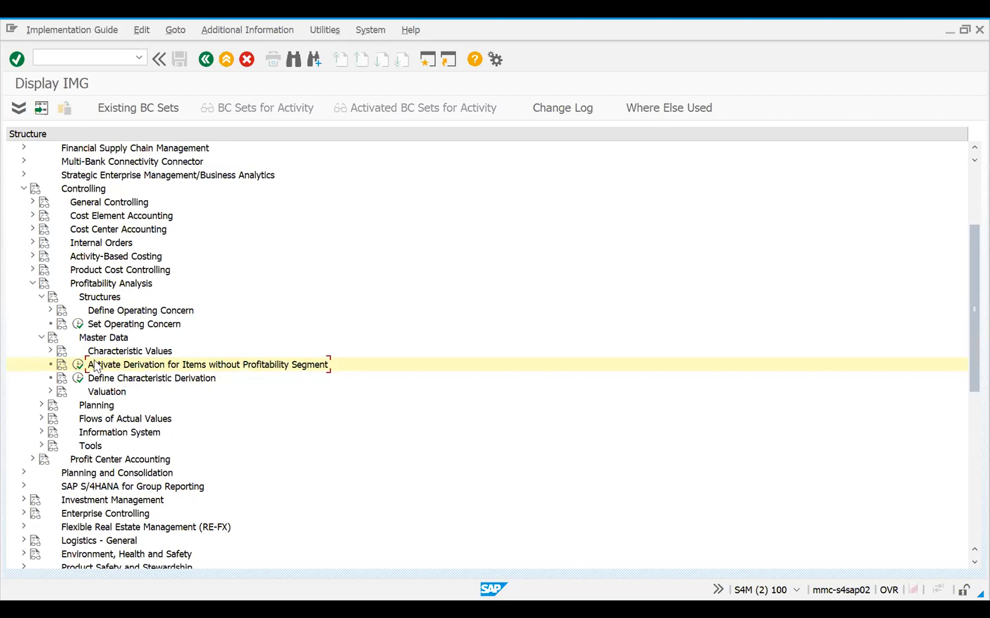
Open the Activate Derivation for Items without Profitability Segment activity, widen the folder structure and review the cost center entries including category V
left_click(78, 370)
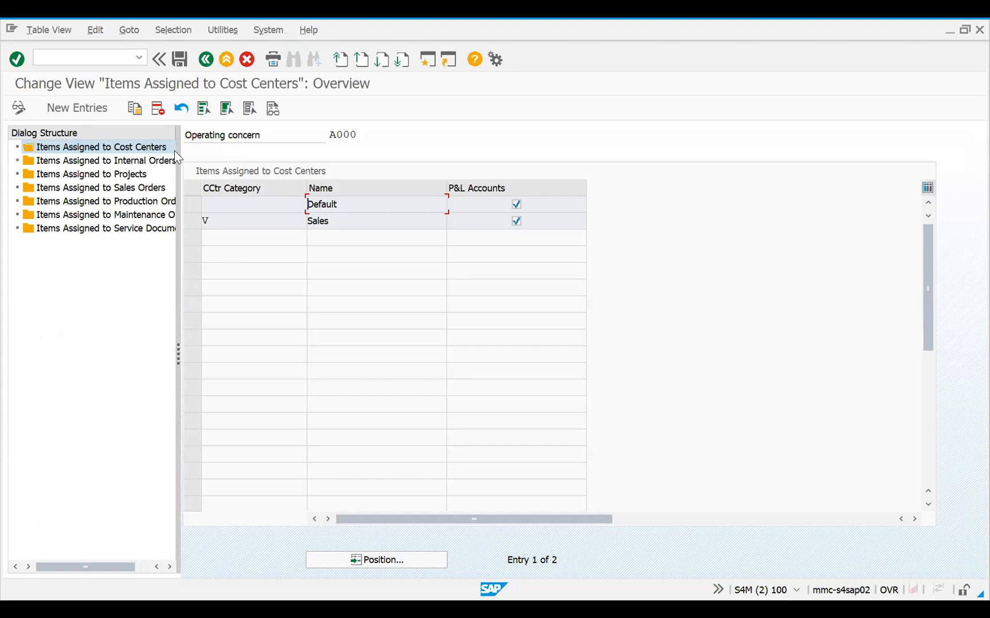
left_click_drag(179, 154, 257, 166)
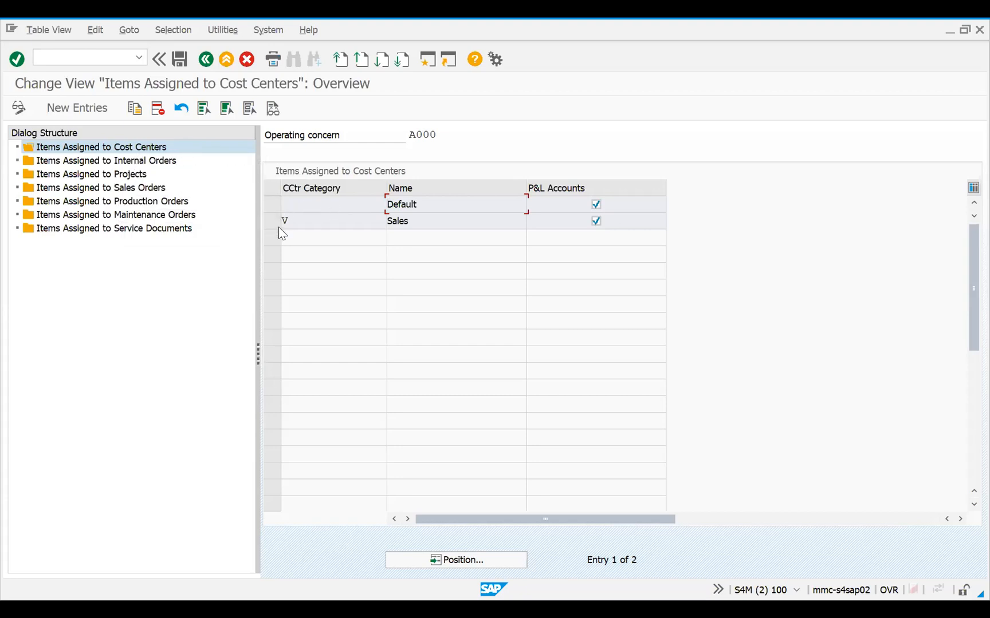
left_click(272, 224)
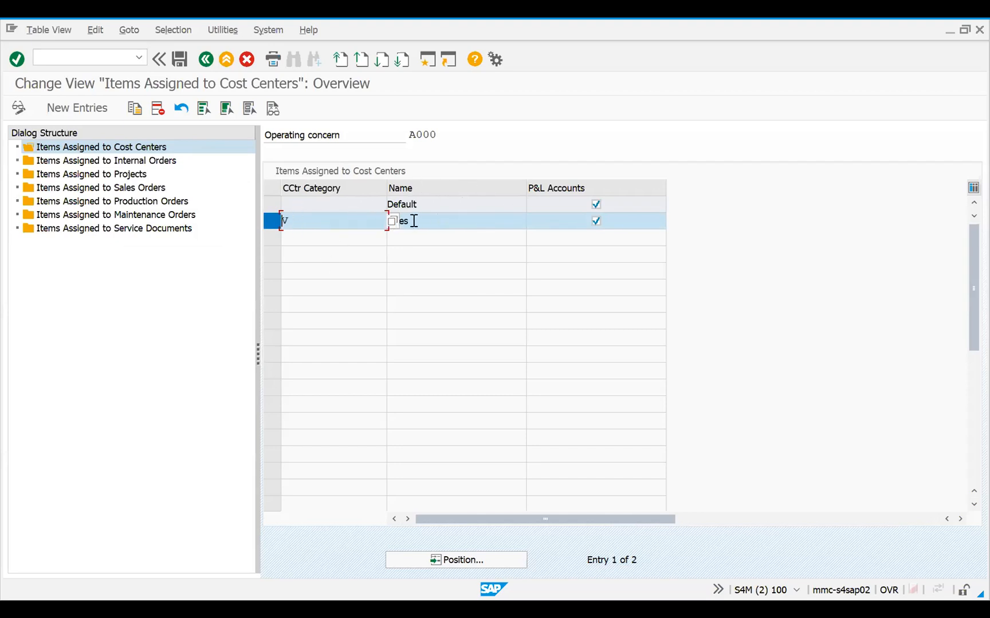
left_click(323, 216)
left_click_drag(521, 514, 453, 520)
Display the items assigned to internal orders and review the order types with derivation activated
double_click(145, 163)
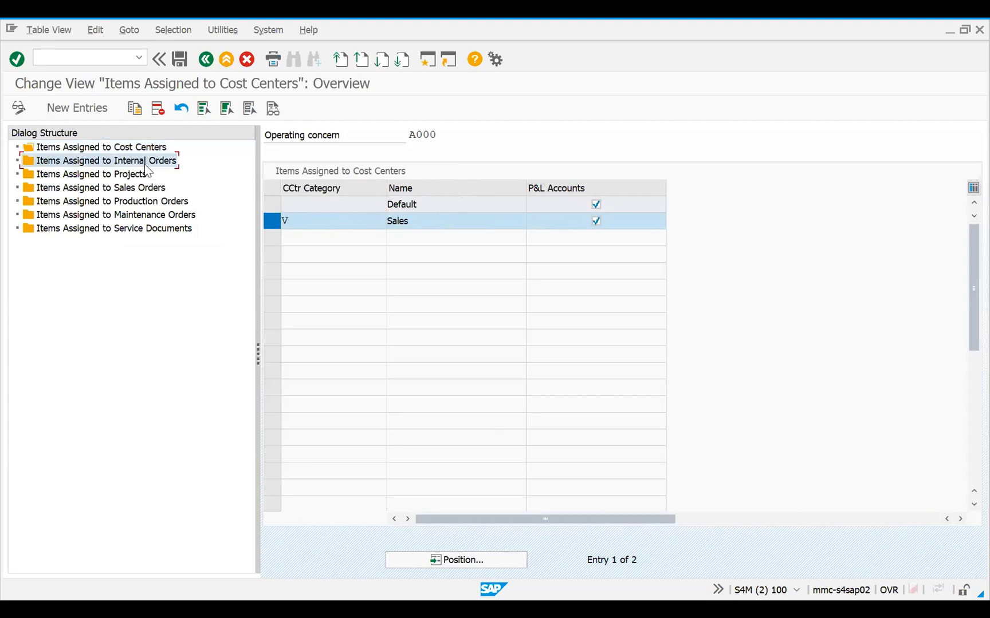
left_click_drag(526, 519, 434, 493)
left_click_drag(318, 225, 238, 221)
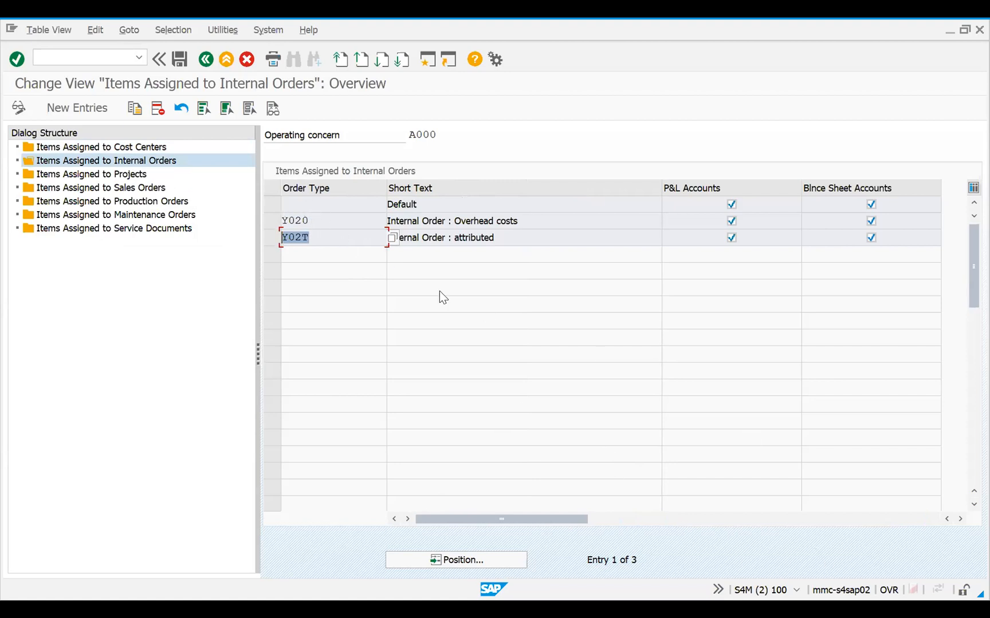
Review the derivation settings for projects, sales orders, production orders and maintenance orders, ending back at the cost center items
double_click(123, 173)
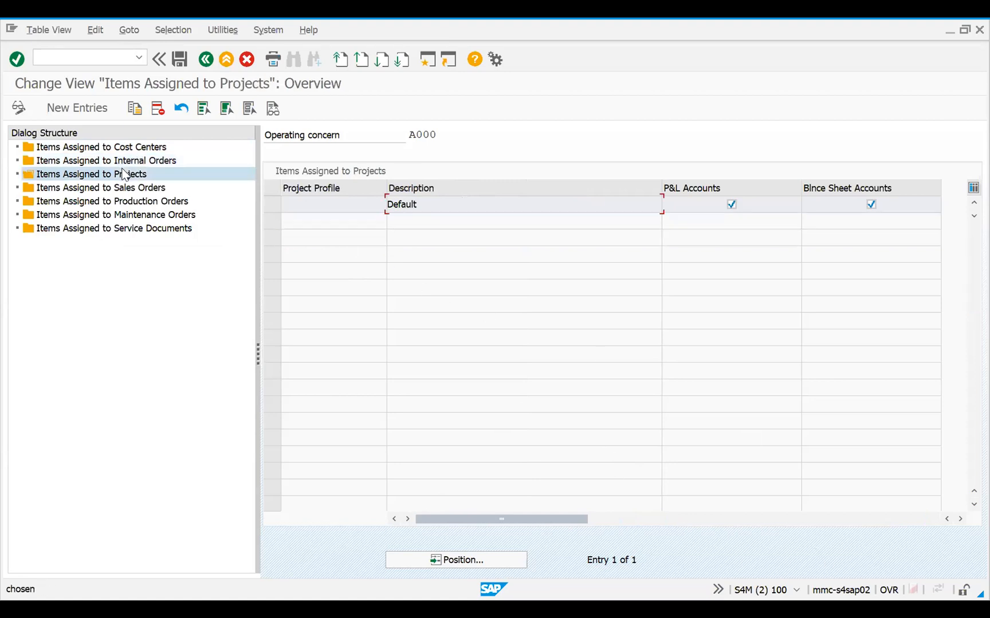
mouse_move(568, 524)
left_mouse_down()
mouse_move(831, 523)
mouse_move(564, 503)
left_mouse_up()
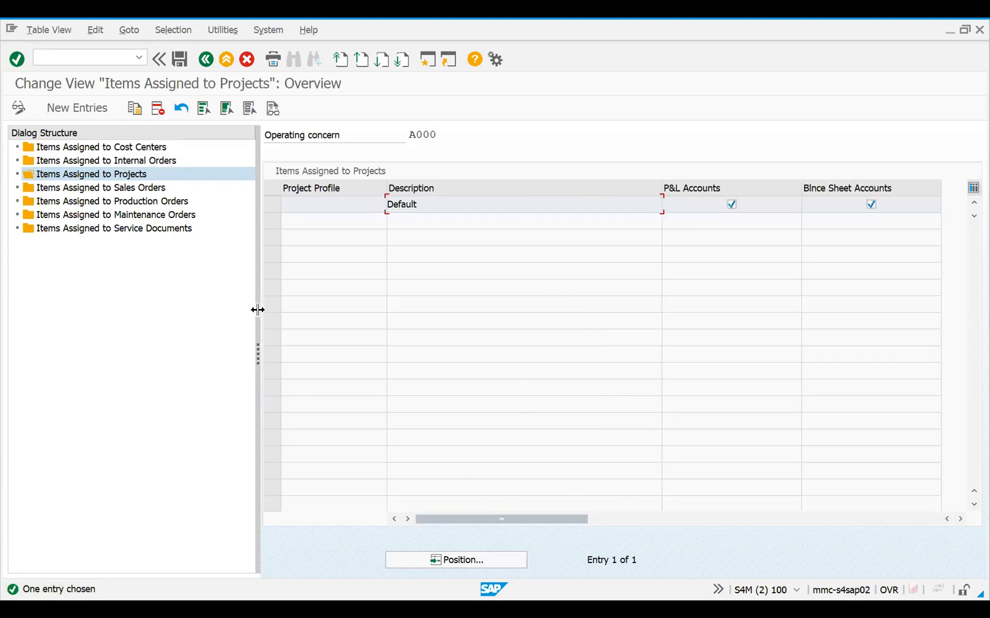
double_click(123, 189)
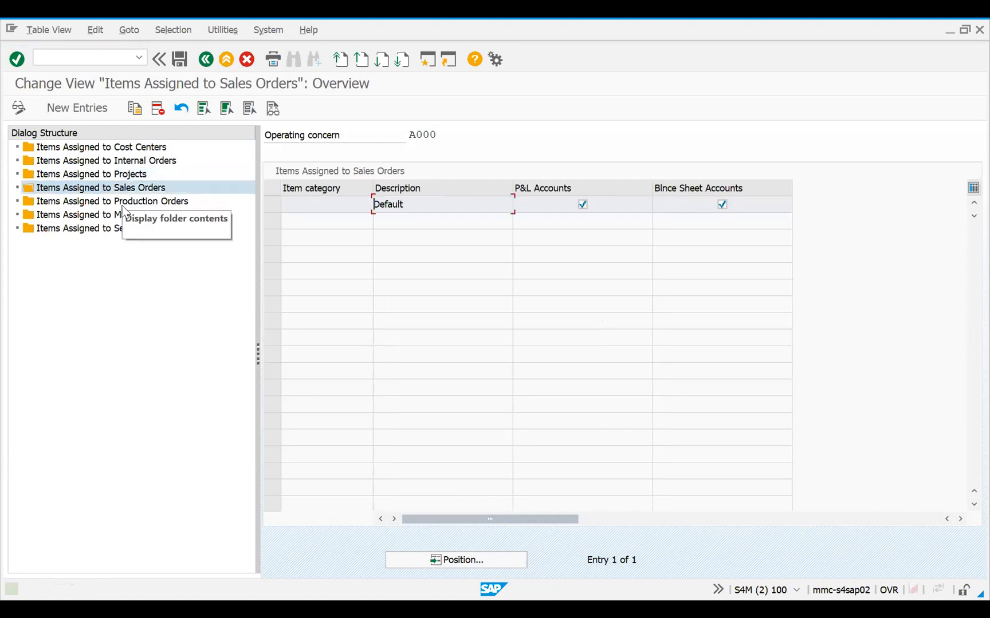
double_click(131, 202)
double_click(130, 215)
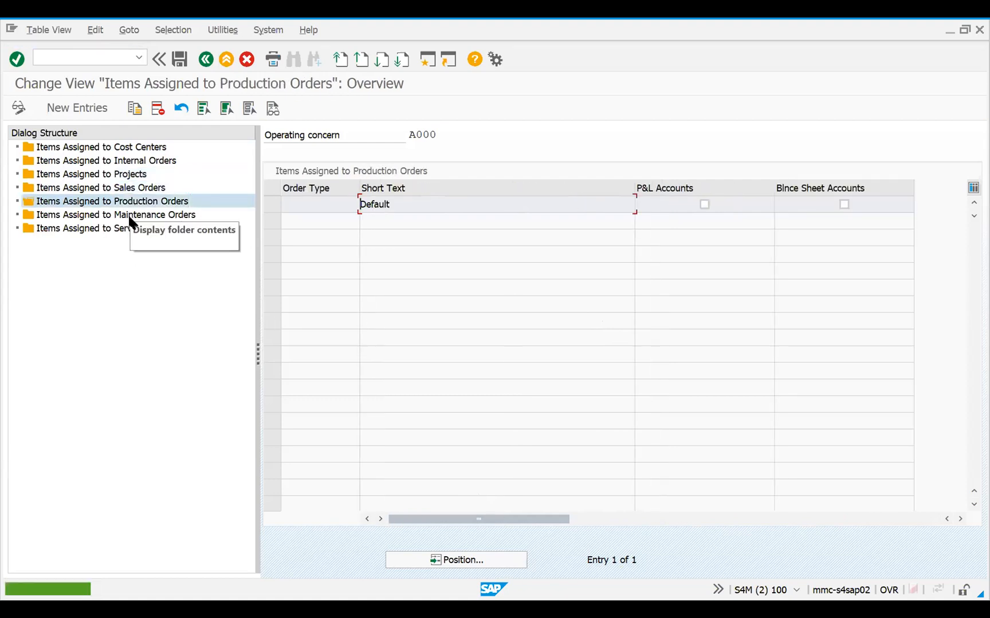
left_click(130, 175)
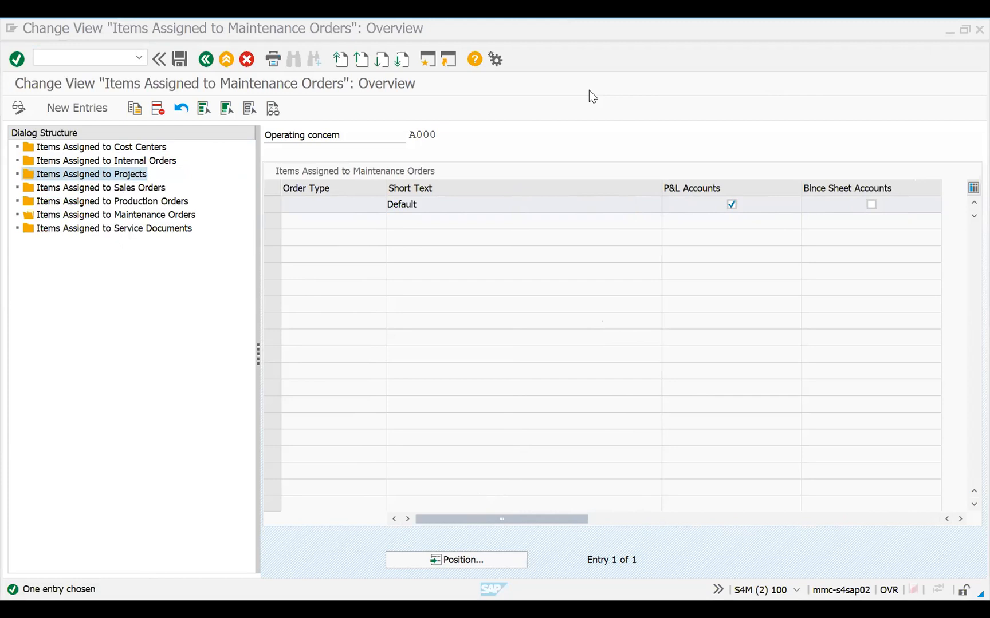
left_click(90, 266)
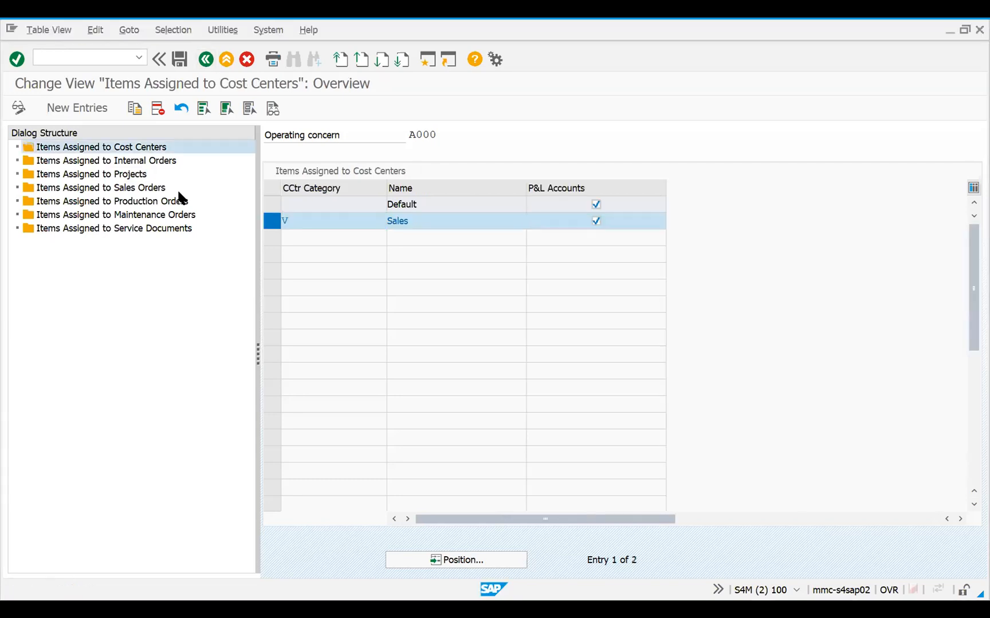
Leave the customizing activity and the IMG, and open the Project Builder transaction
key("F3")
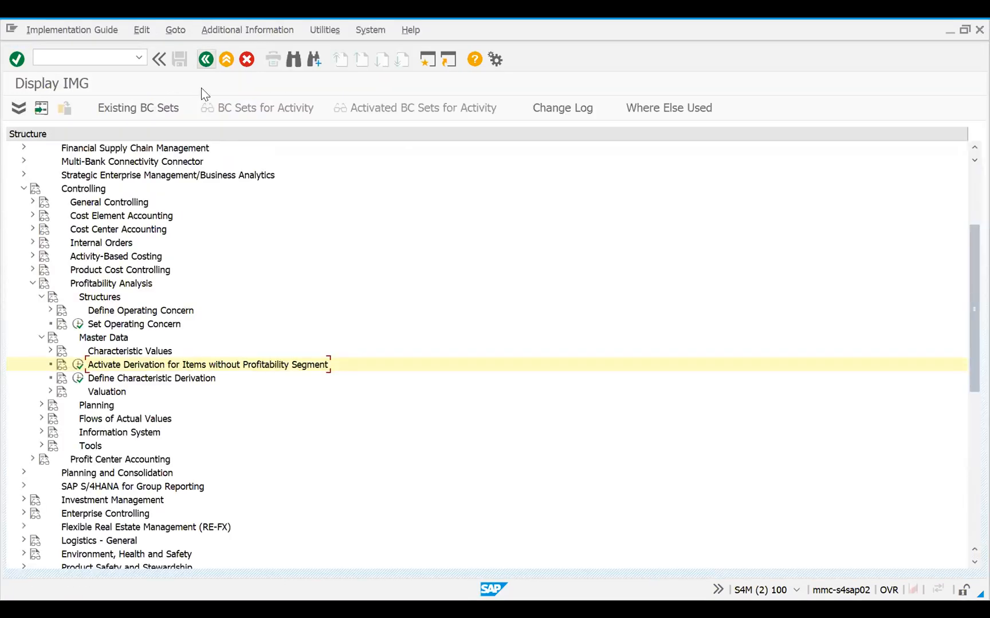
key("F3")
key("F3")
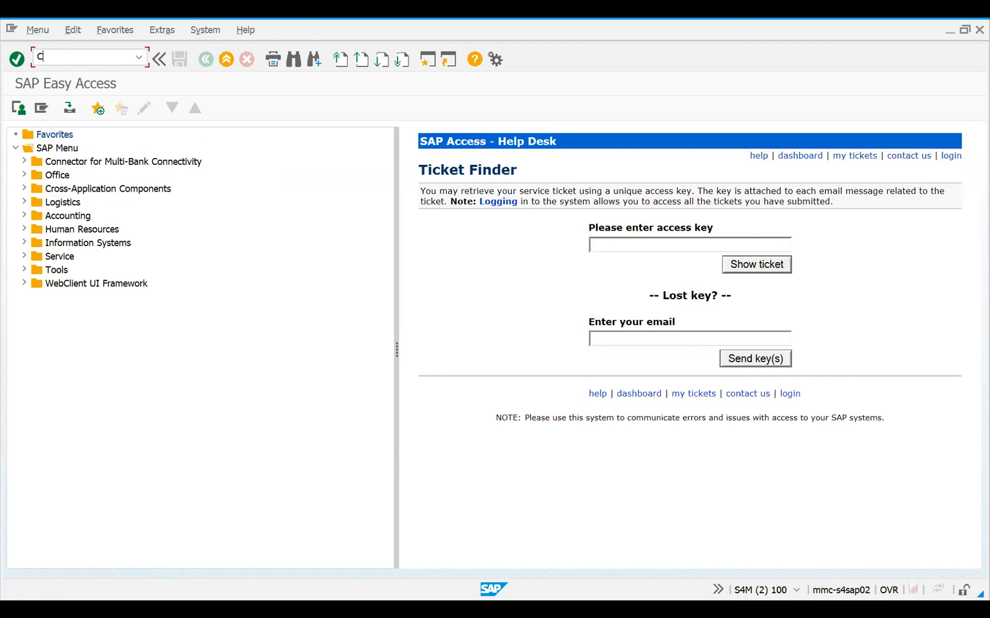
type("20N")
key("Return")
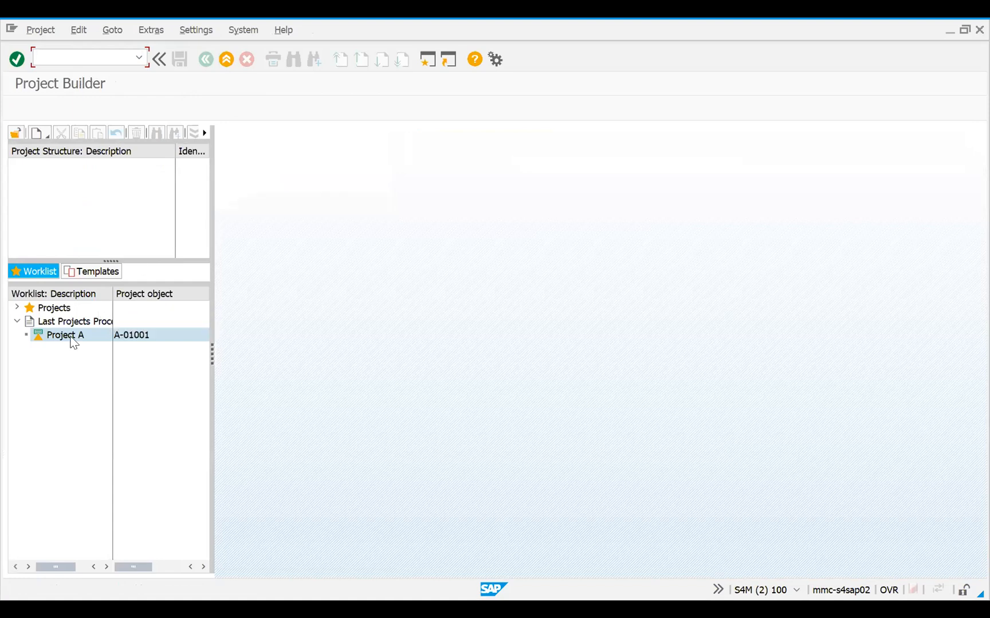
Open Project A from the last processed projects and display the settlement rule of WBS element A-01001-1
double_click(72, 336)
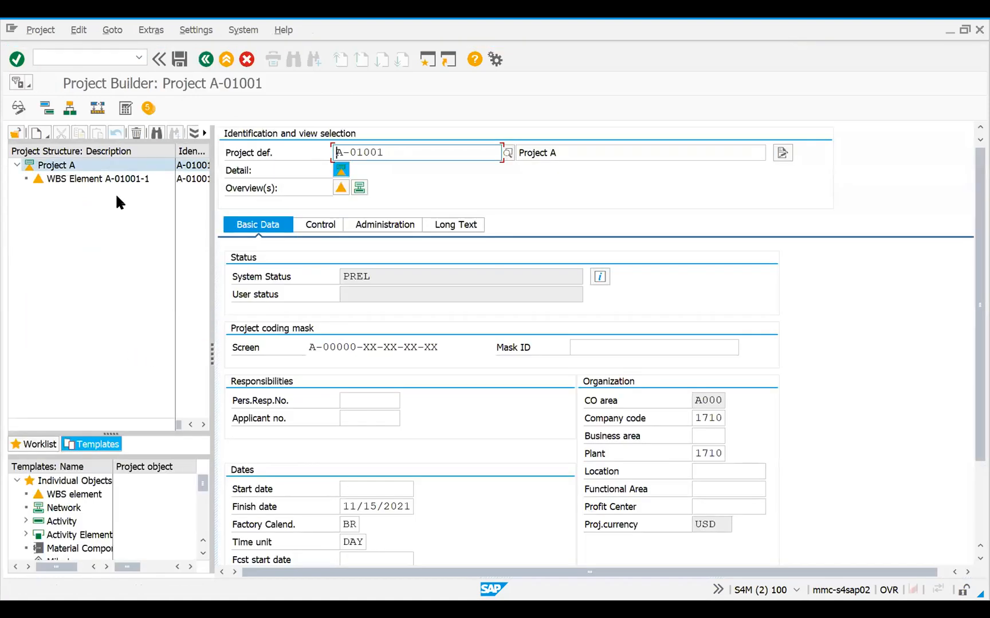
left_click(80, 182)
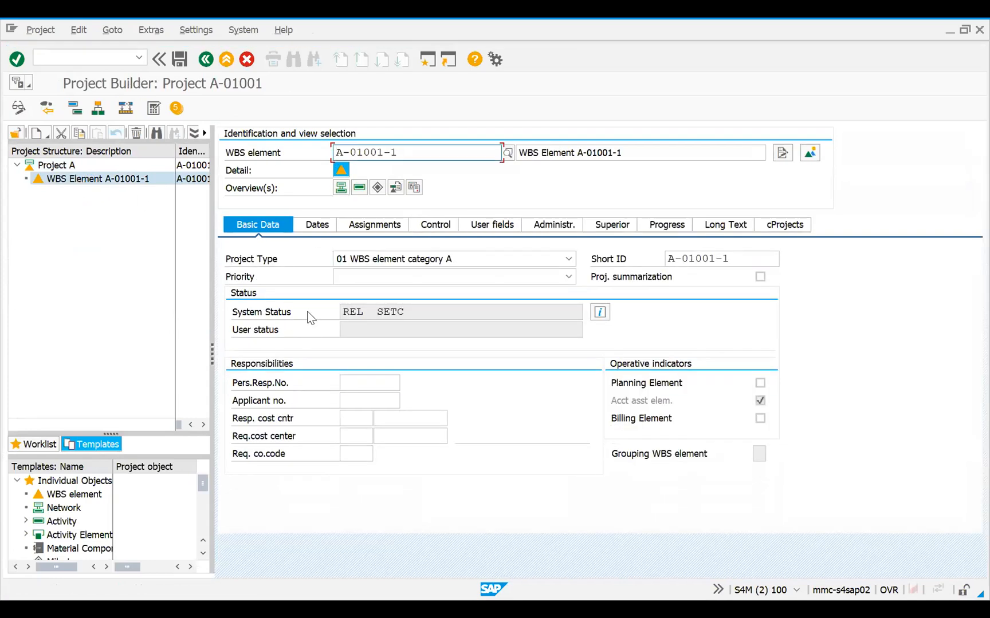
left_click(196, 182)
right_click(831, 388)
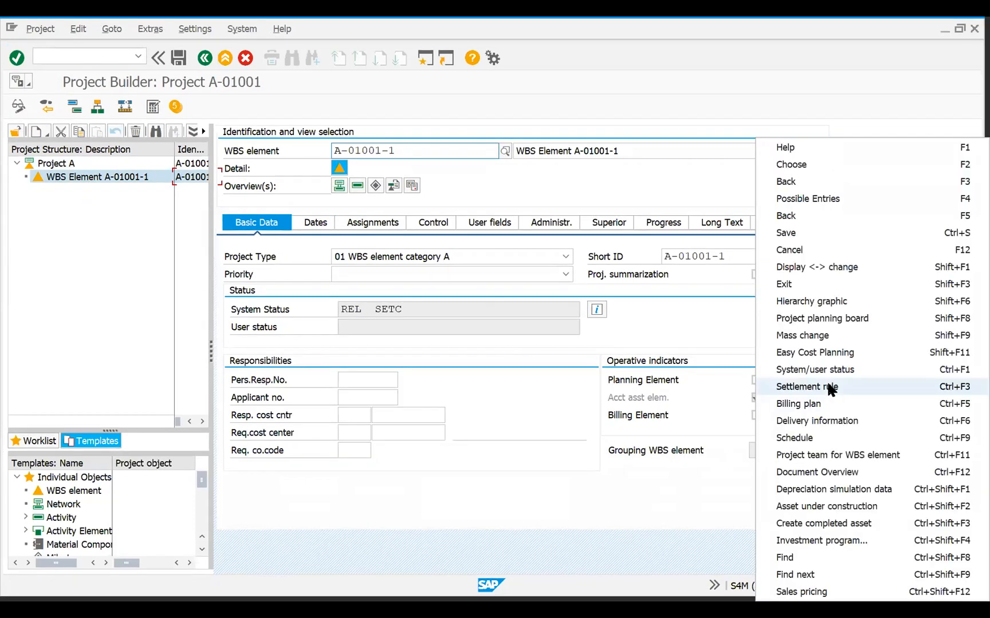
left_click(831, 389)
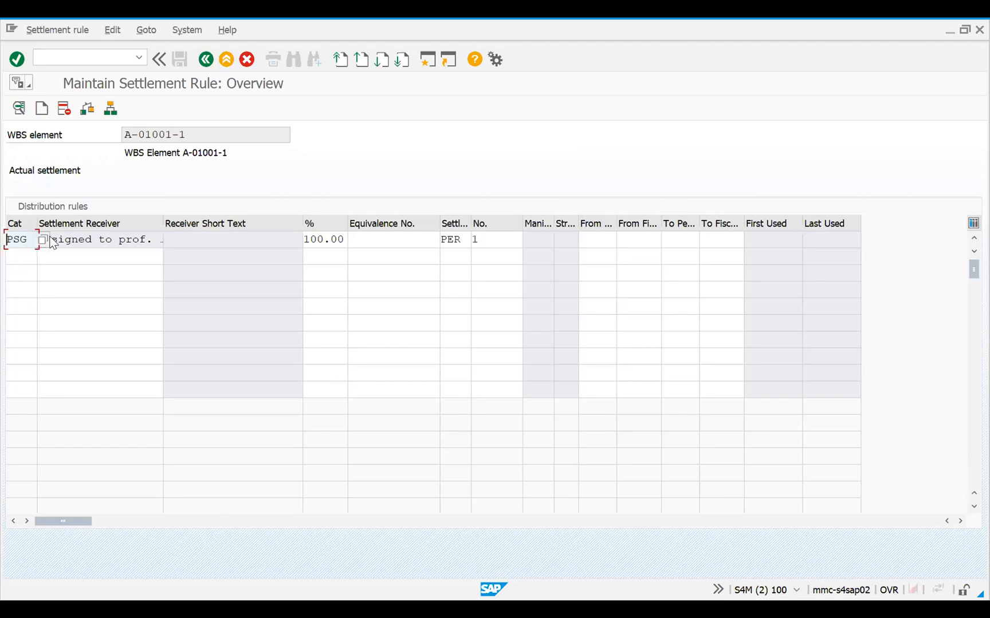
Examine the account assignment categories available for the first distribution rule and close the list without changing the category
left_click(42, 236)
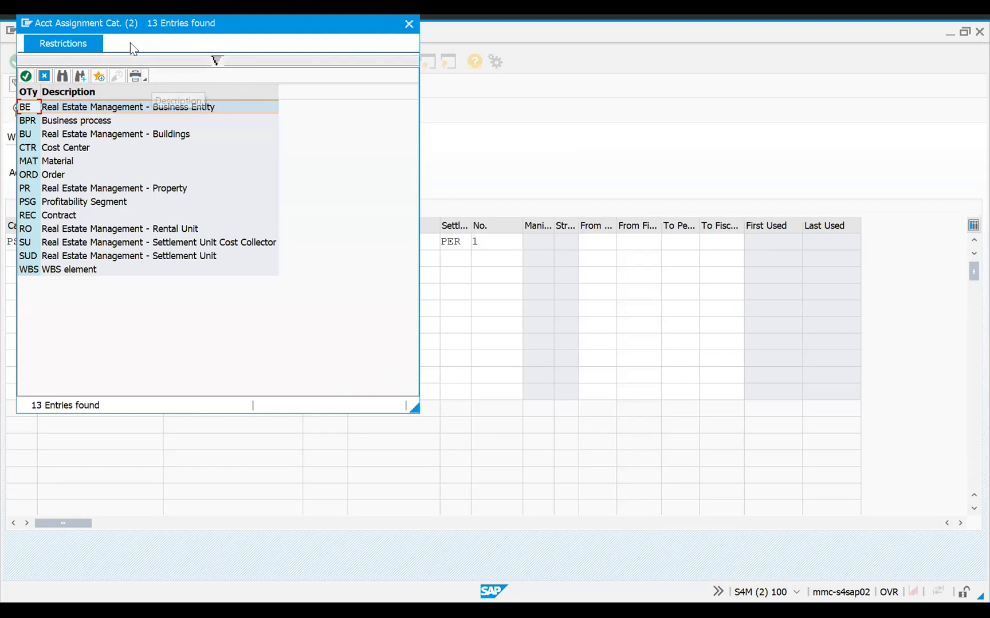
left_click_drag(103, 23, 402, 150)
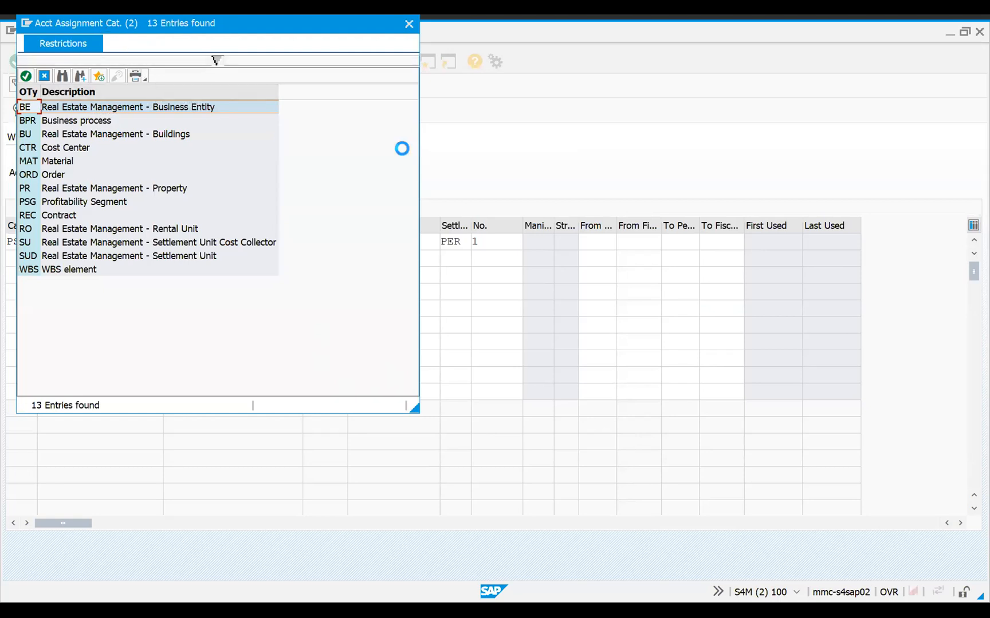
left_click(408, 156)
left_click(71, 240)
key("shift+Tab")
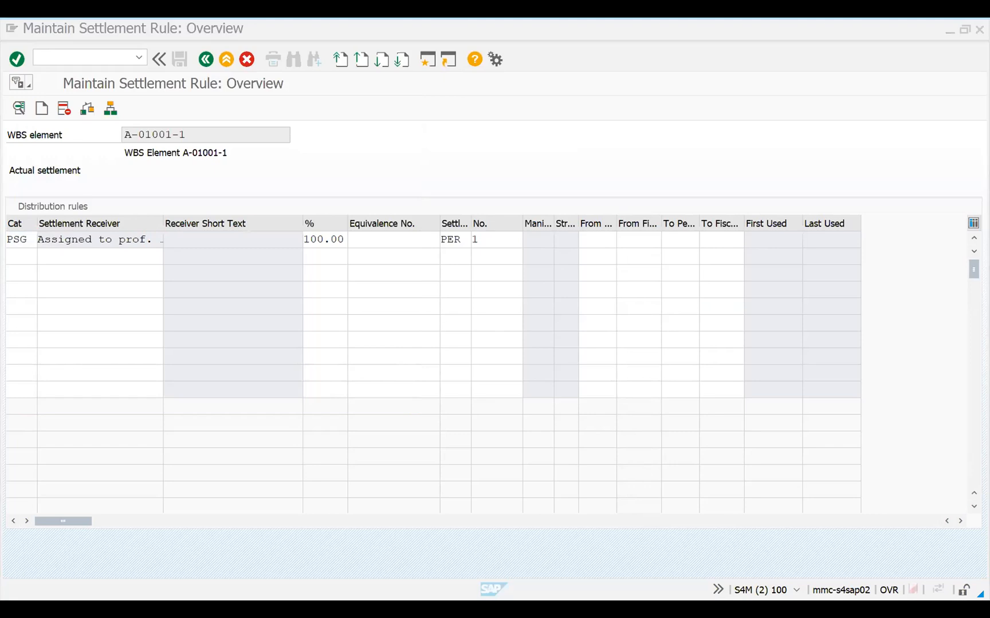
left_click(30, 243)
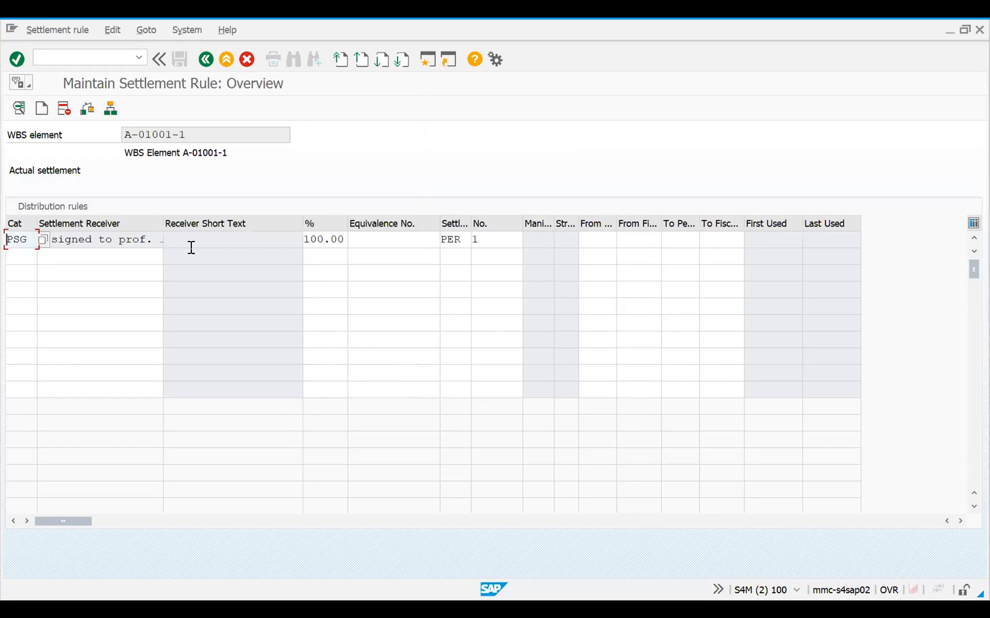
left_click(336, 240)
key("Return")
key("Tab")
key("Tab")
key("Tab")
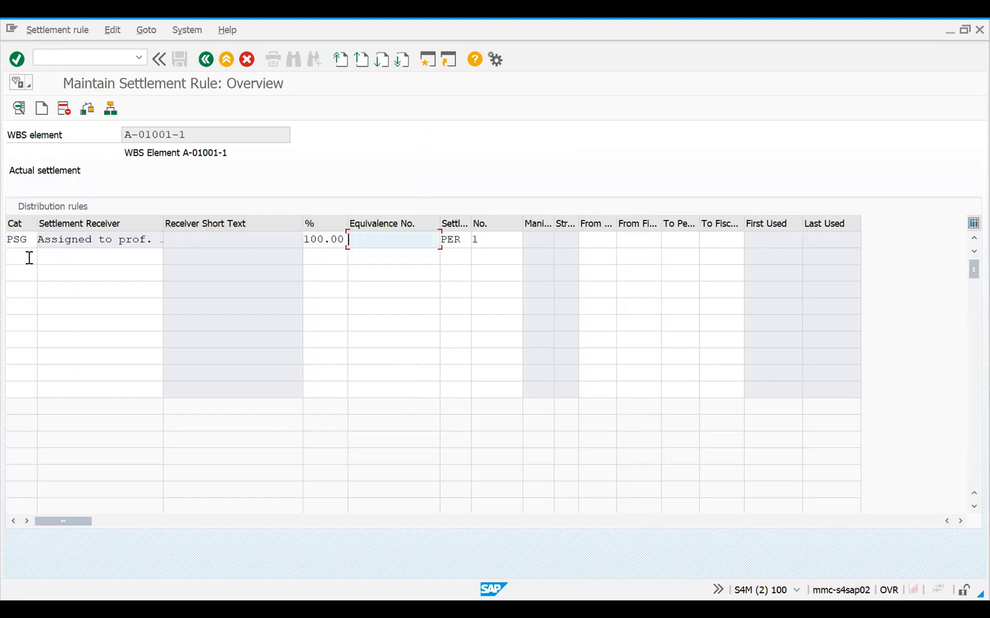
Bring up the possible receiver categories for the PSG distribution rule again and dismiss the list
left_click(15, 239)
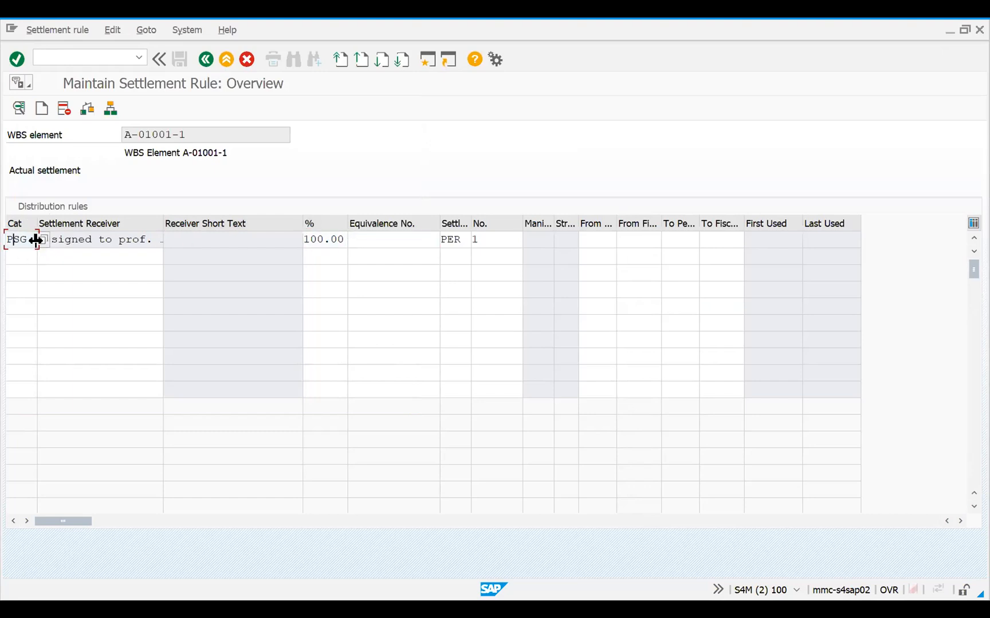
double_click(35, 241)
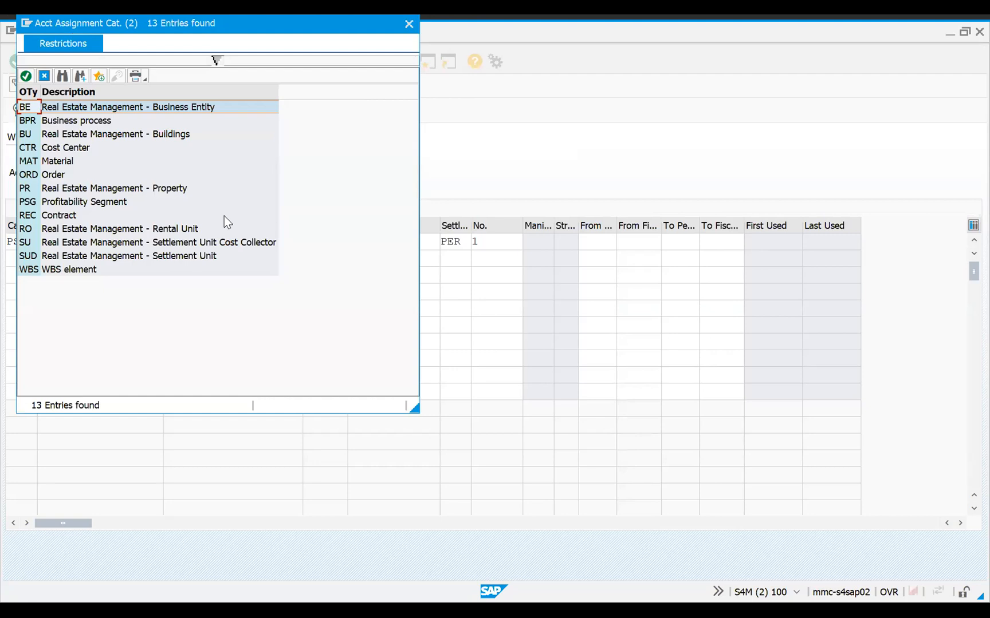
left_click_drag(258, 23, 179, 206)
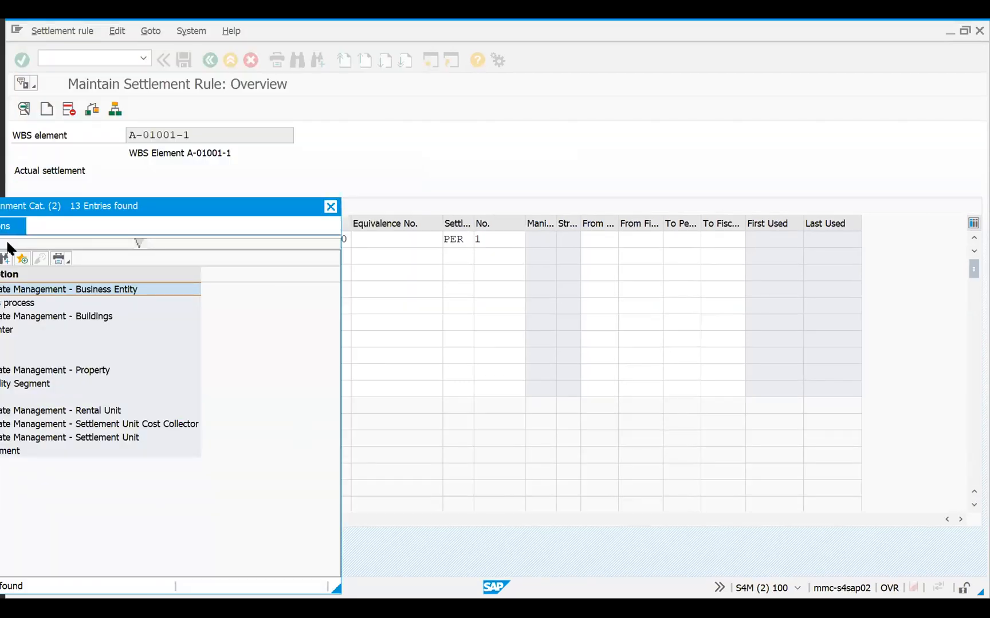
key("Escape")
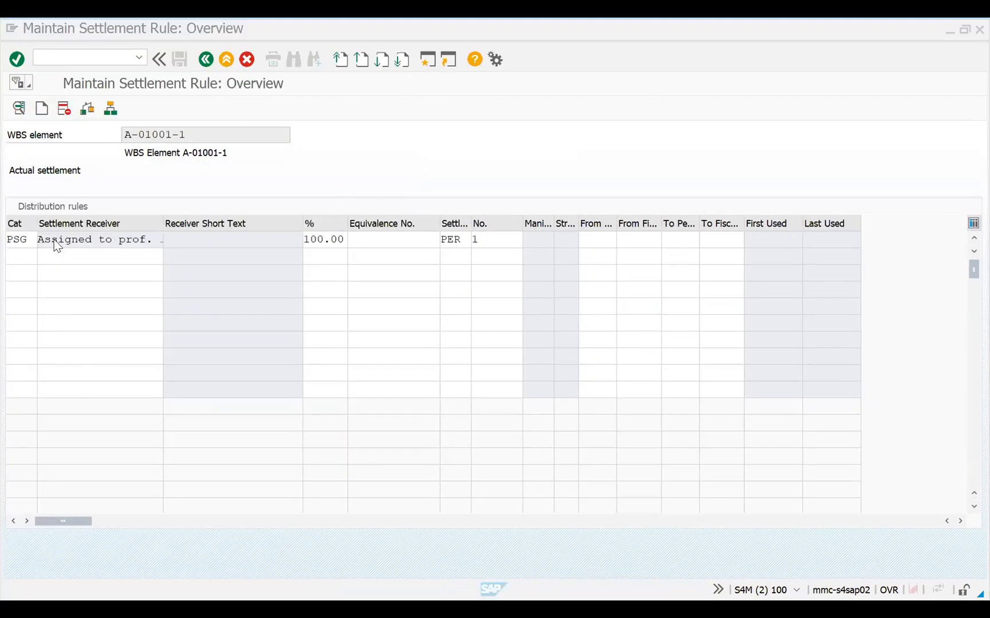
Open the PSG distribution rule's details and examine all characteristic values of its profitability segment assignment, closing the assignment without changes
left_click(9, 245)
left_click(126, 240)
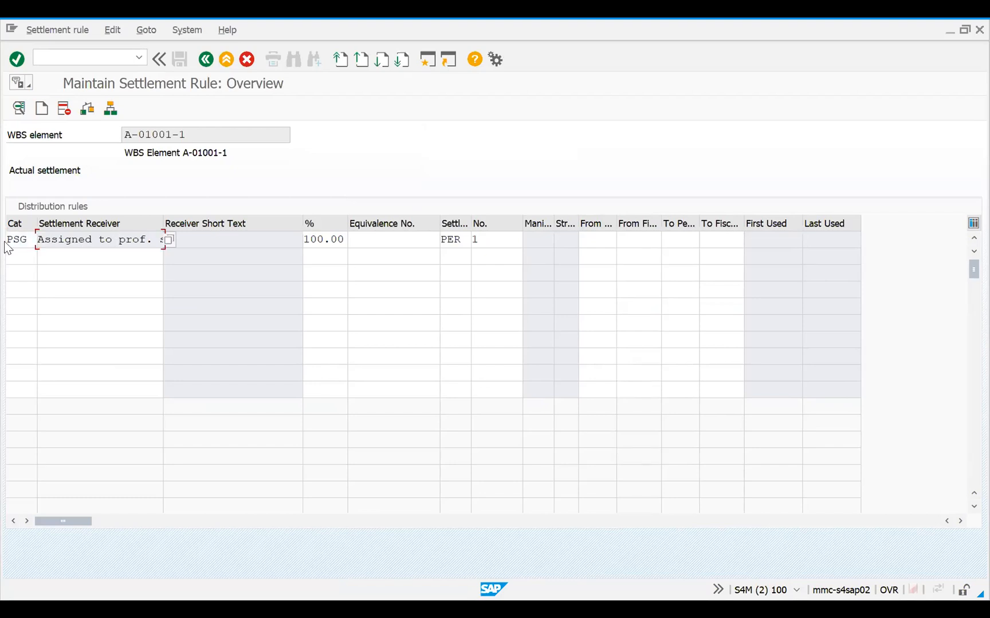
left_click(19, 108)
left_click(424, 280)
scroll(483, 360, "down", 5)
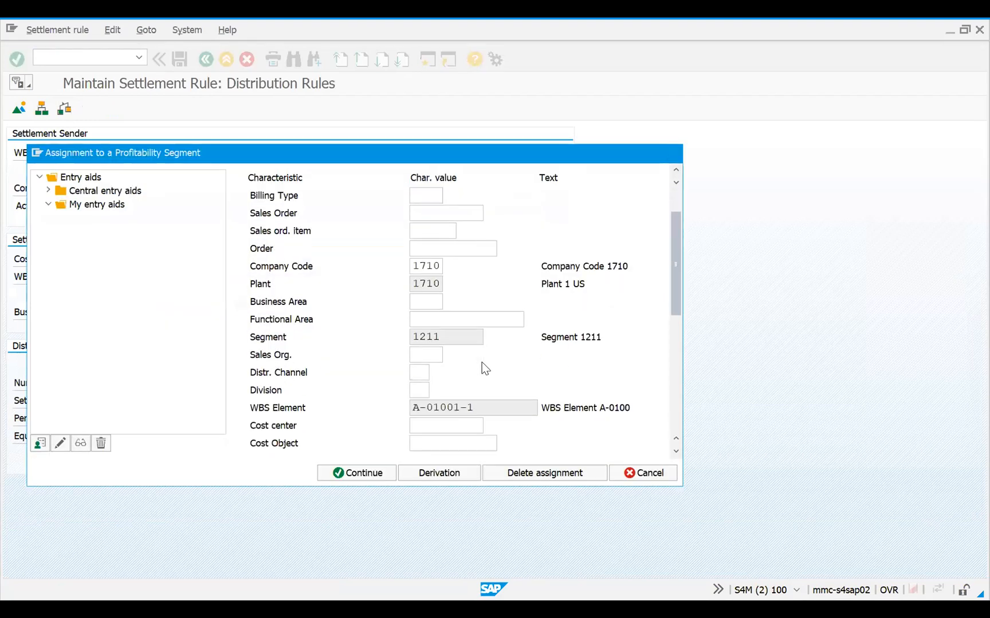
scroll(509, 381, "down", 5)
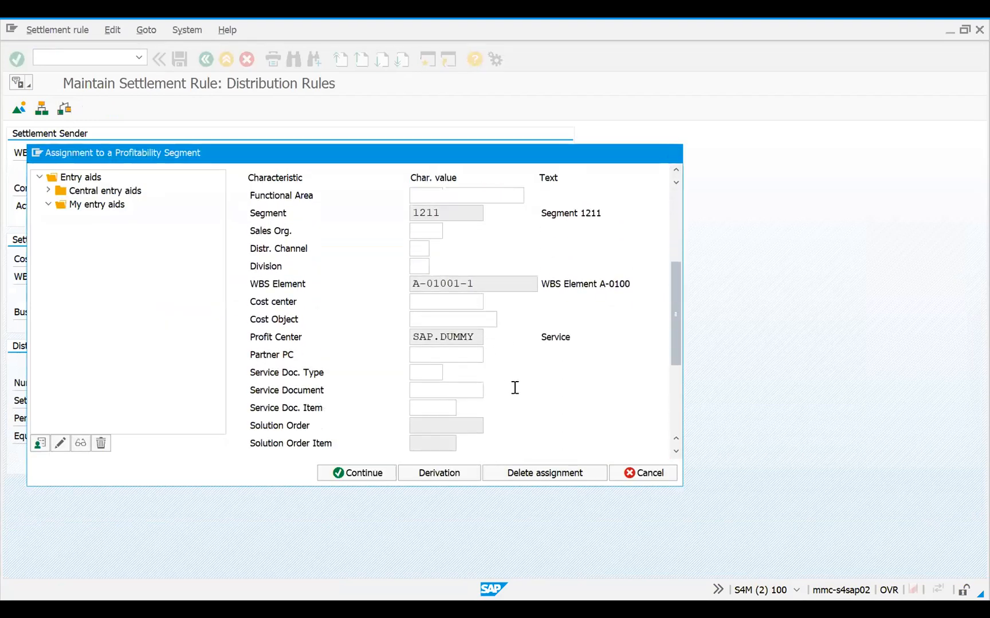
scroll(523, 395, "down", 2)
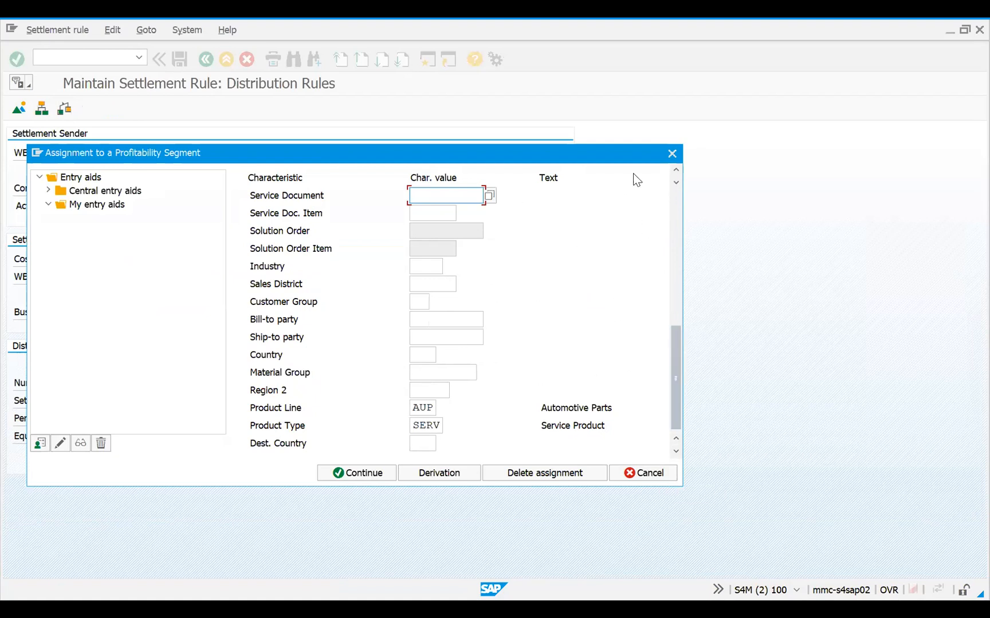
left_click(670, 155)
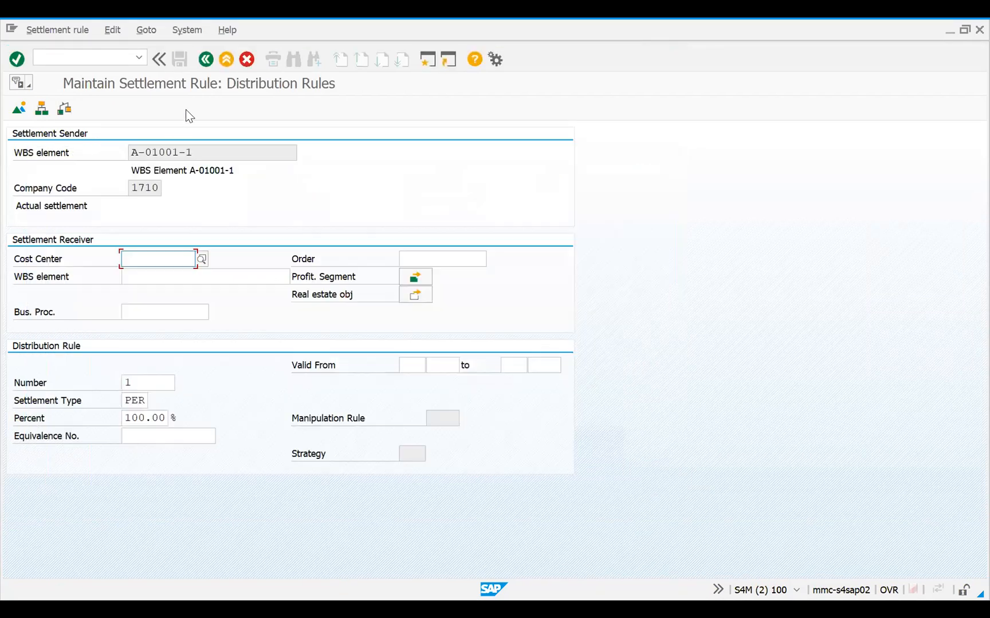
Leave the settlement rule and the project, and start the general table display with transaction SE16N
key("F3")
key("F3")
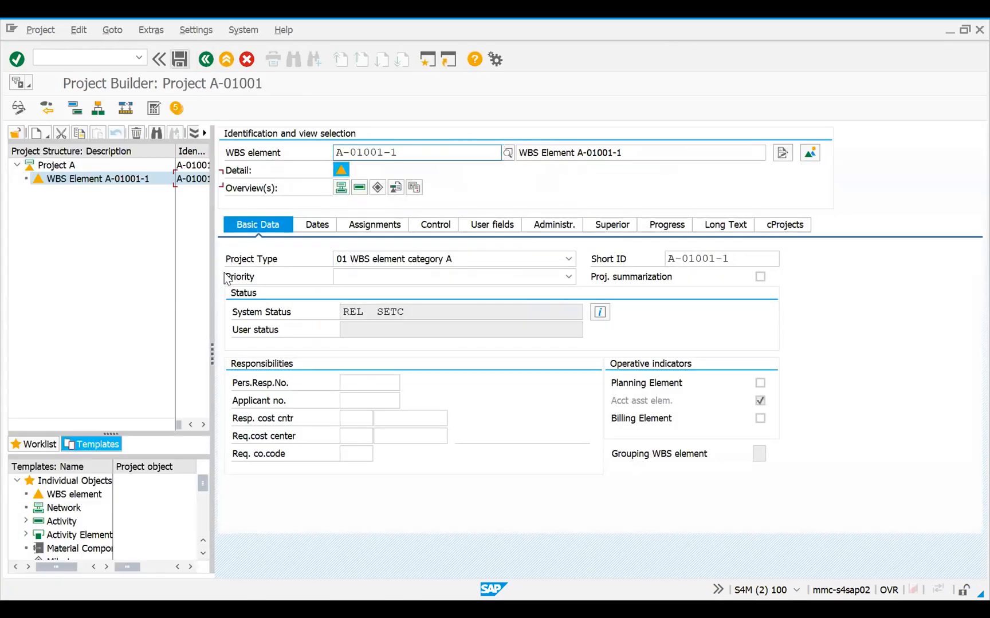
left_click(206, 59)
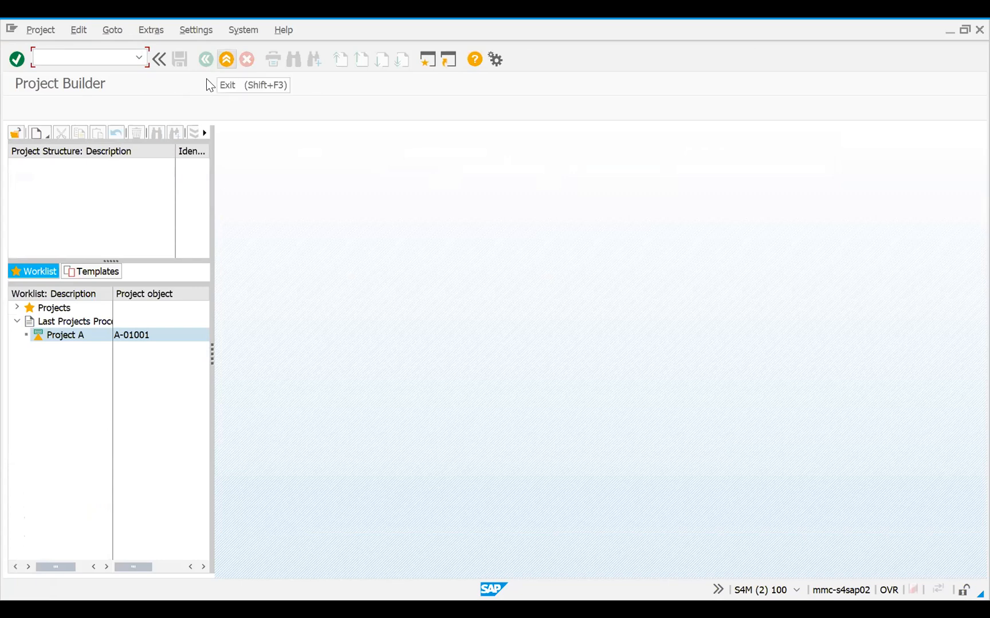
left_click(205, 62)
type("s")
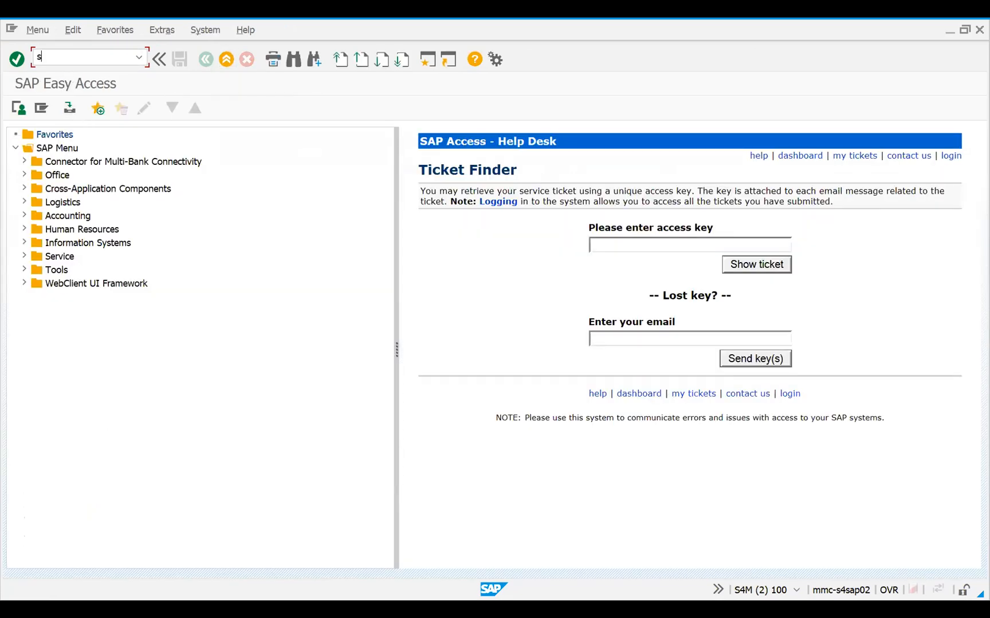
type("e16n")
key("Return")
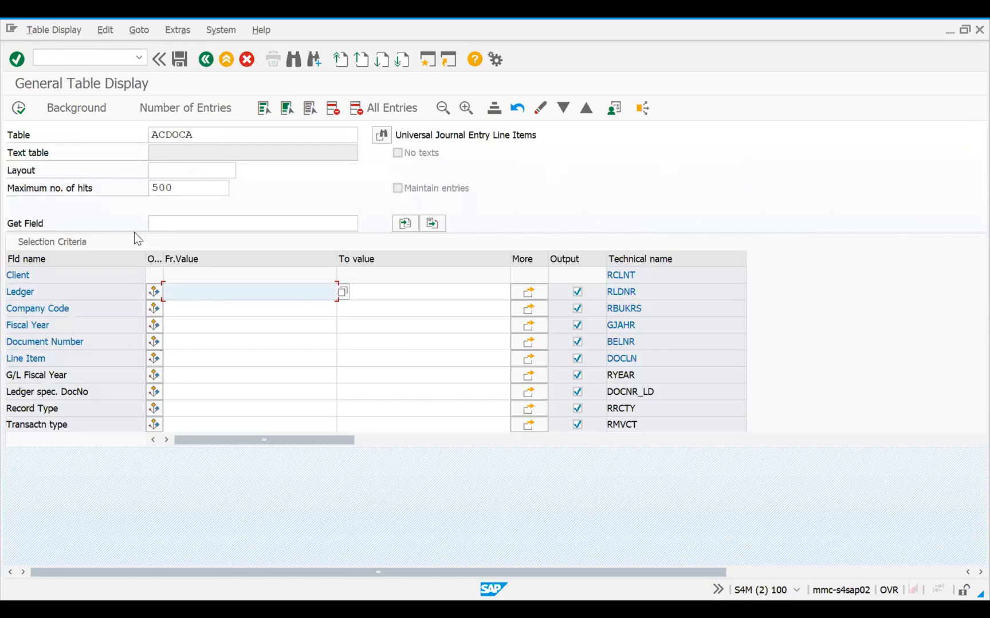
Display the ACDOCA entries for ledger 0L, company code 1710, fiscal year 2021 and document number 100000580
type("0L")
left_click(204, 310)
type("1710")
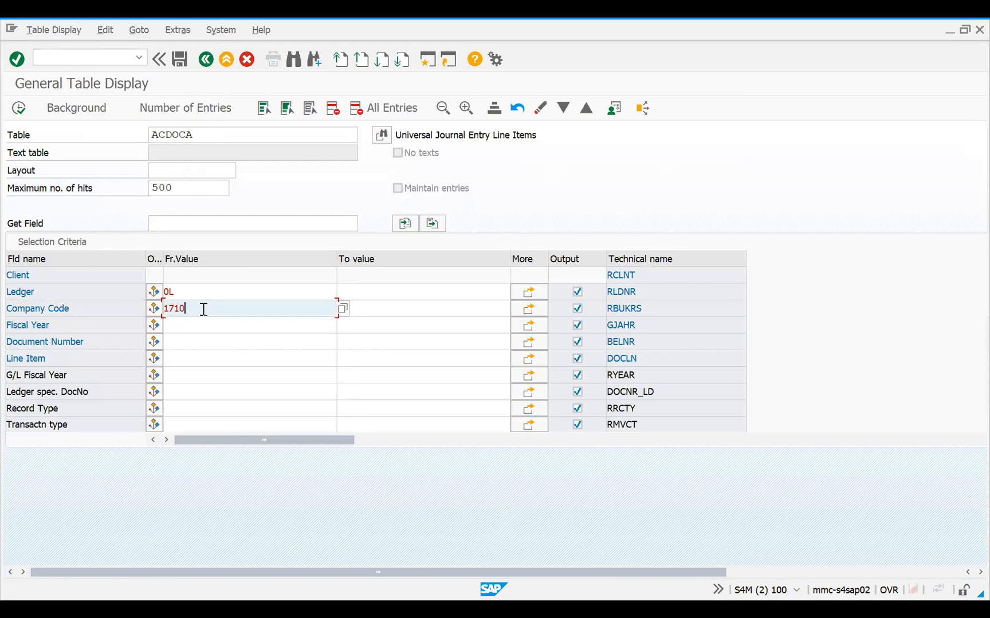
left_click(191, 328)
type("2021")
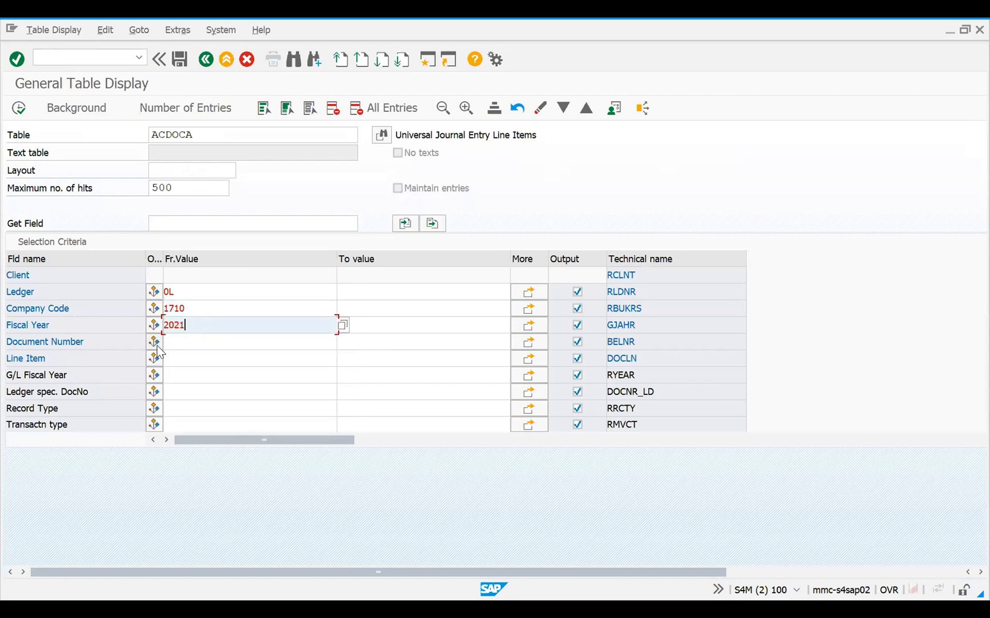
left_click(196, 341)
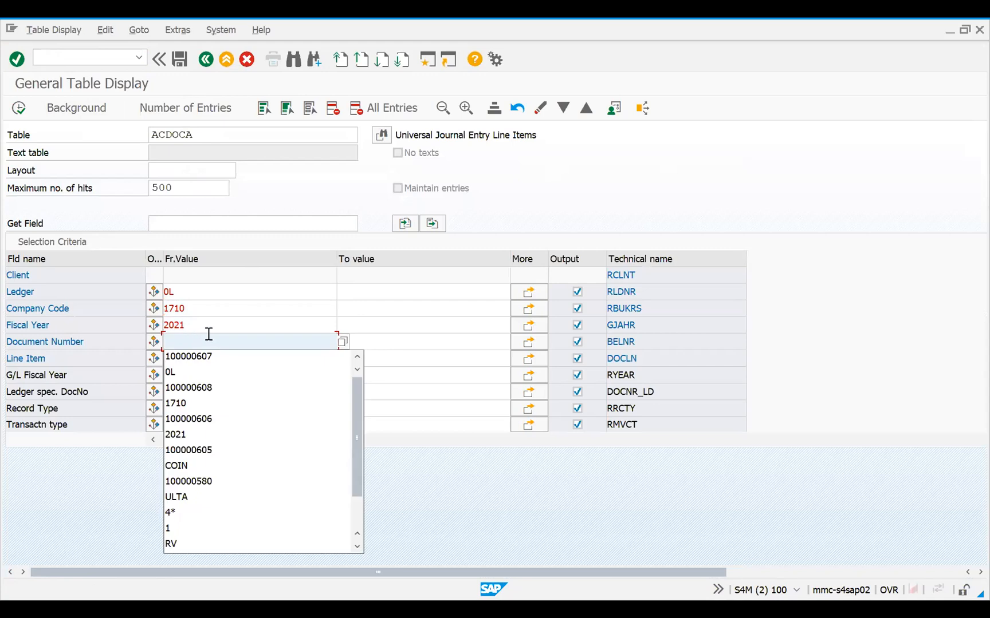
left_click(199, 482)
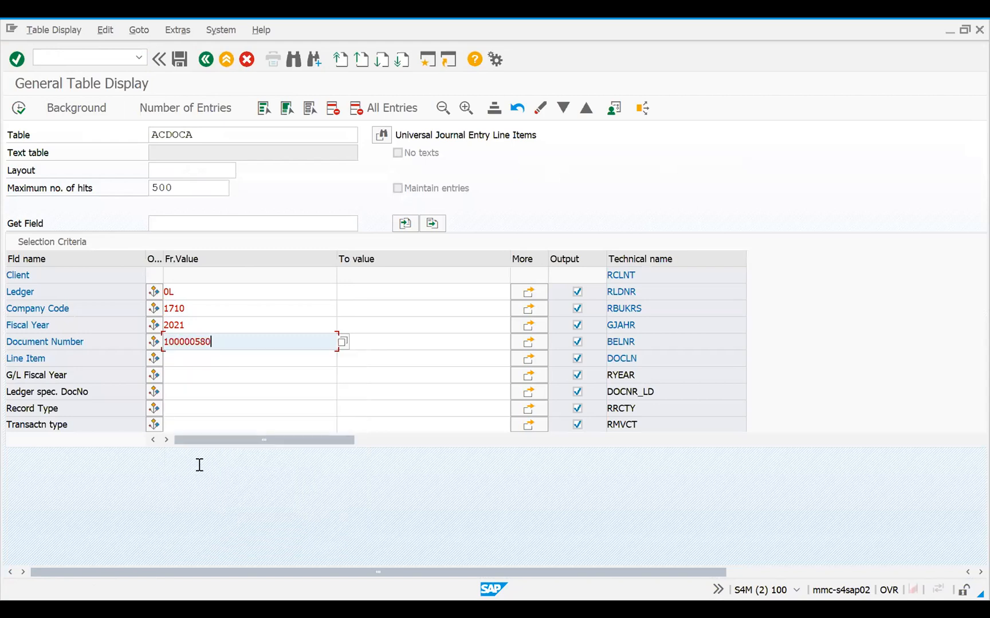
left_click(17, 109)
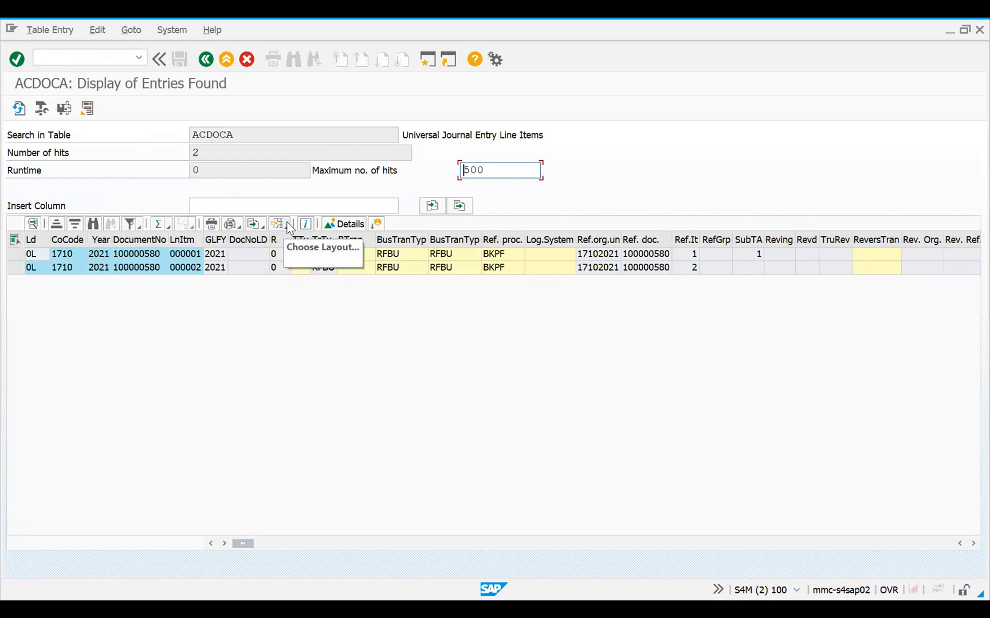
Apply the saved layout /ZCOPA1 (COPA) to the ACDOCA entries found
left_click(288, 224)
left_click(322, 242)
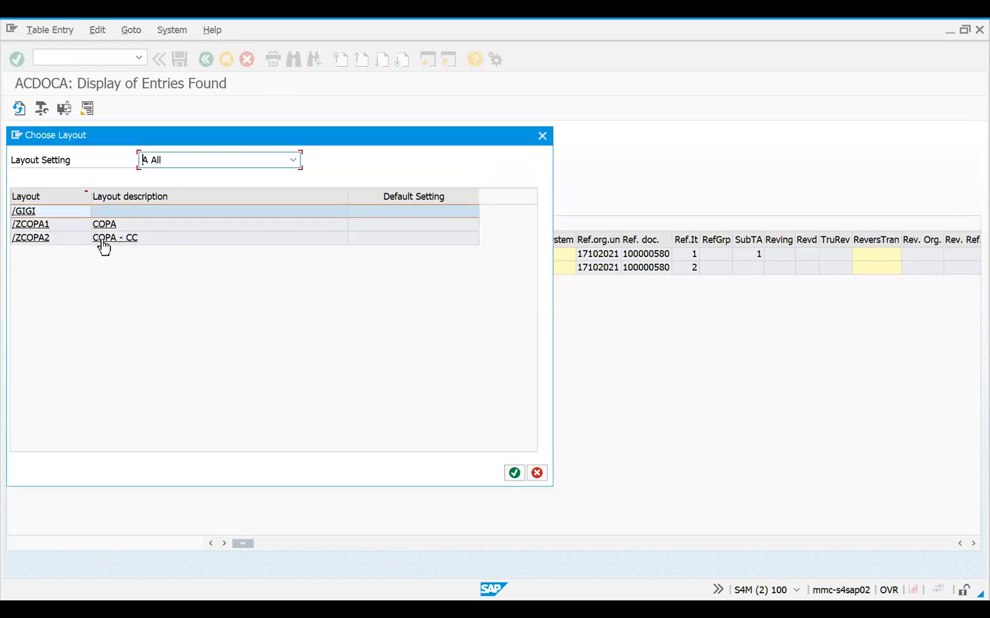
left_click(41, 226)
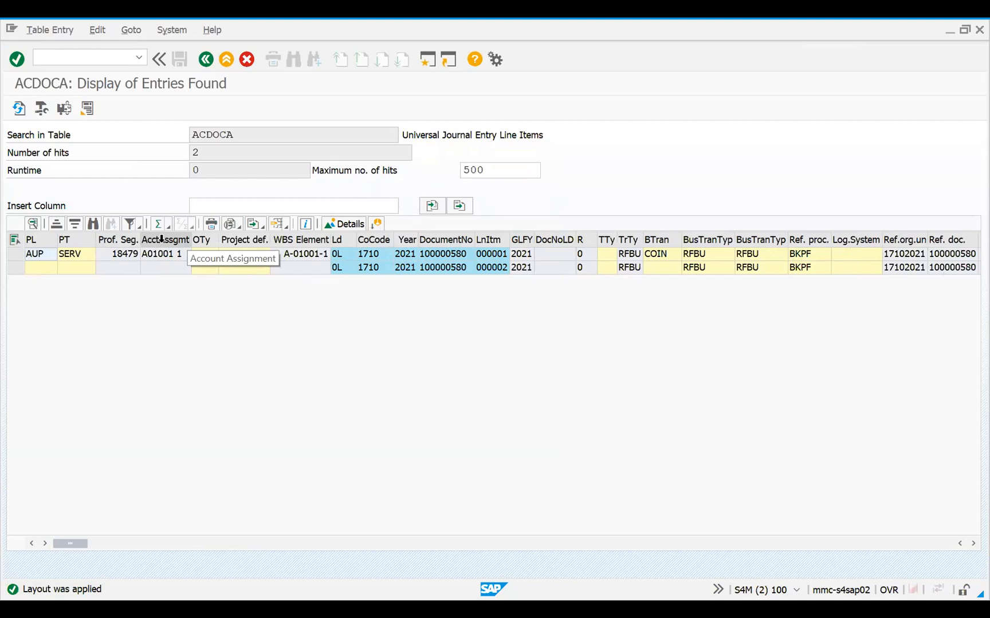
Widen the object type column and examine the account assignment, profitability segment, PL and PT columns of the entries
left_click(207, 241)
left_click_drag(217, 243, 241, 243)
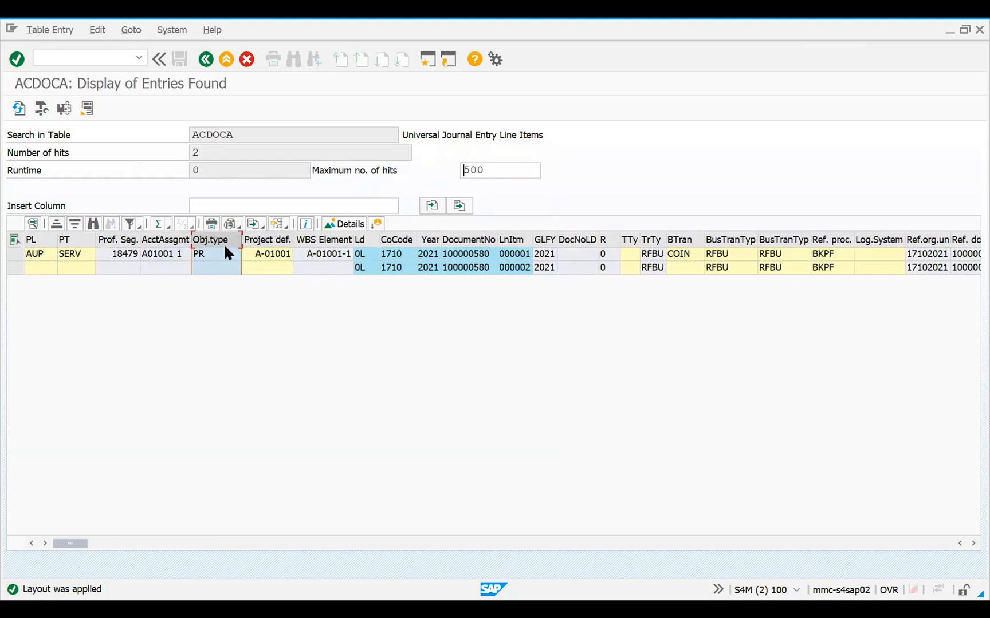
left_click(158, 241)
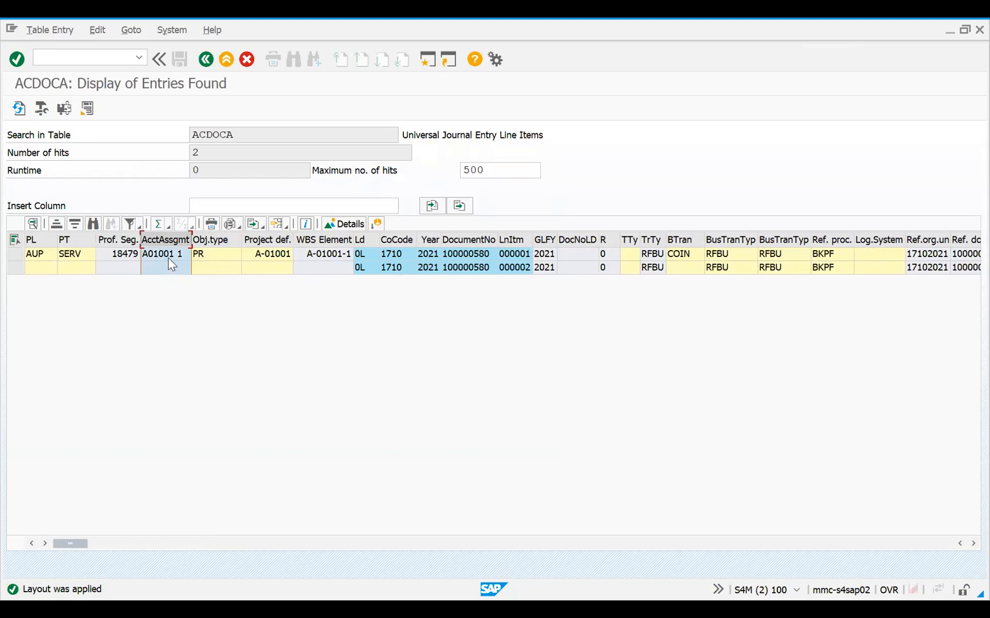
left_click(117, 240)
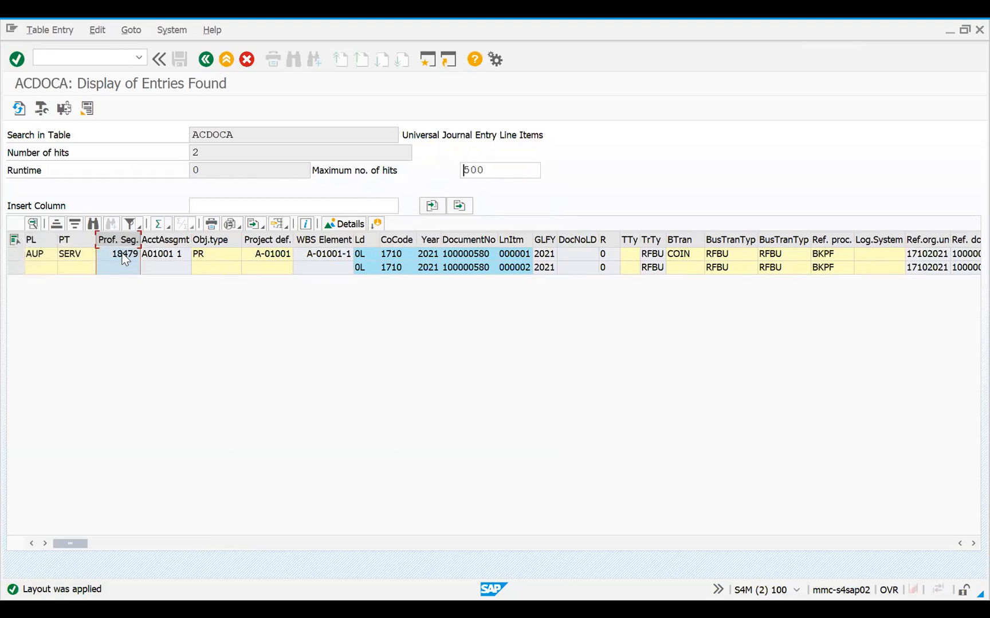
left_click(38, 238, "shift")
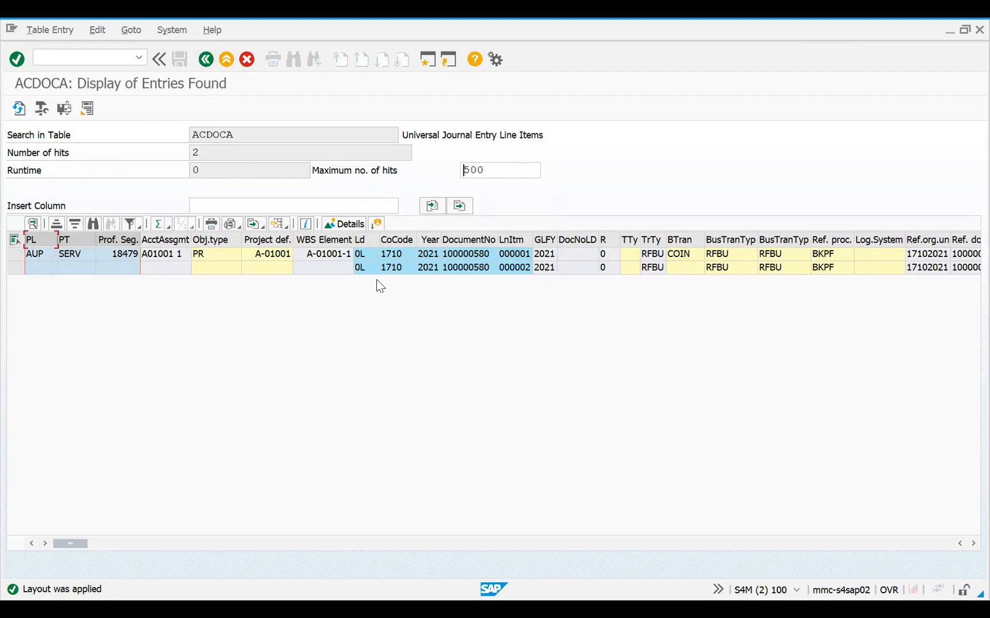
Leave the table display and examine the source and target fields of the derivation rule "Country derivation from Cost Center" in transaction KEDR
key("F3")
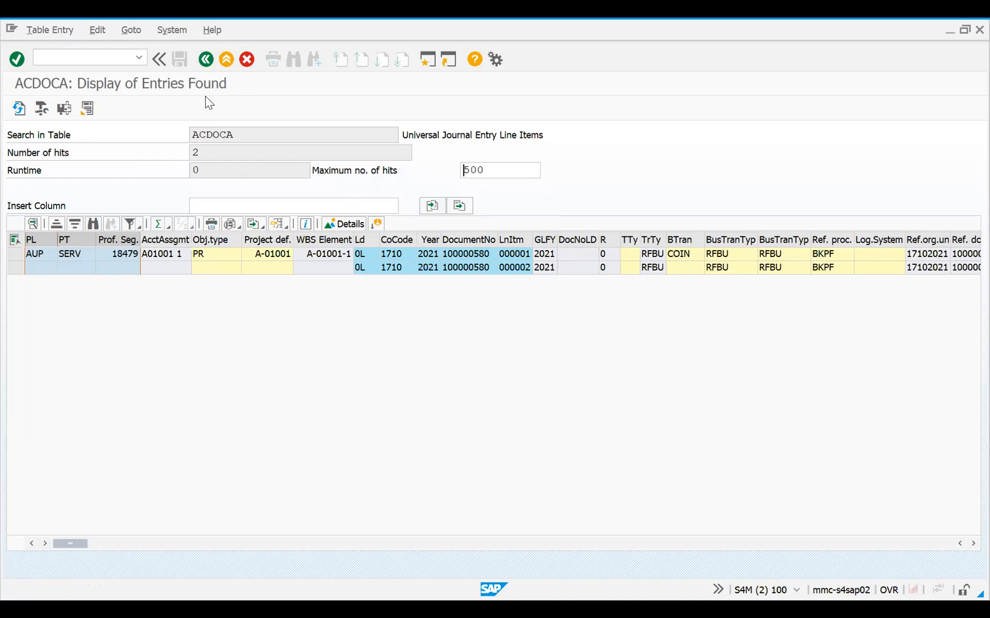
key("F3")
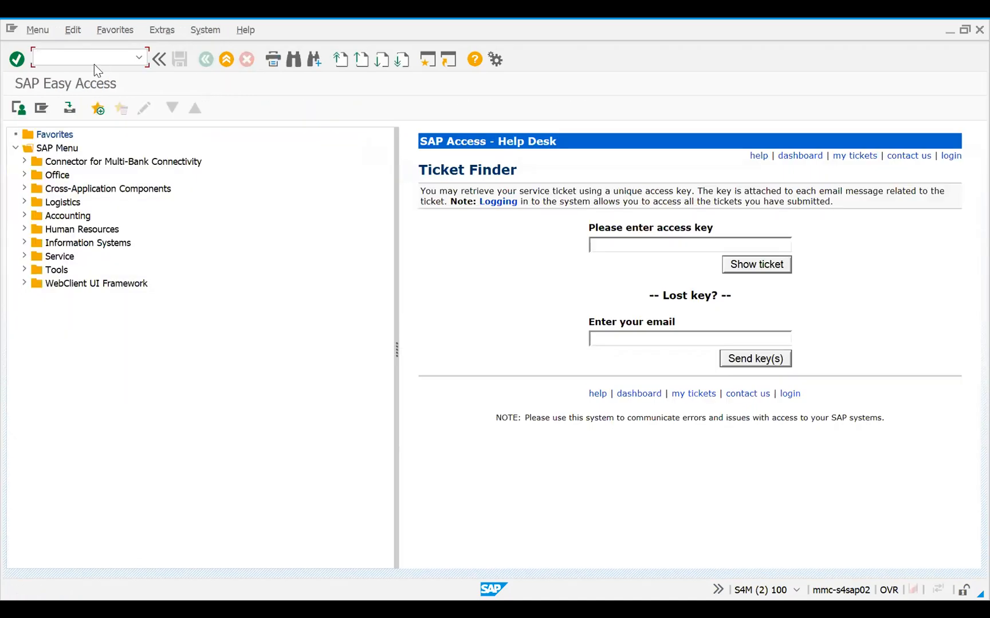
type("KEDR")
key("Return")
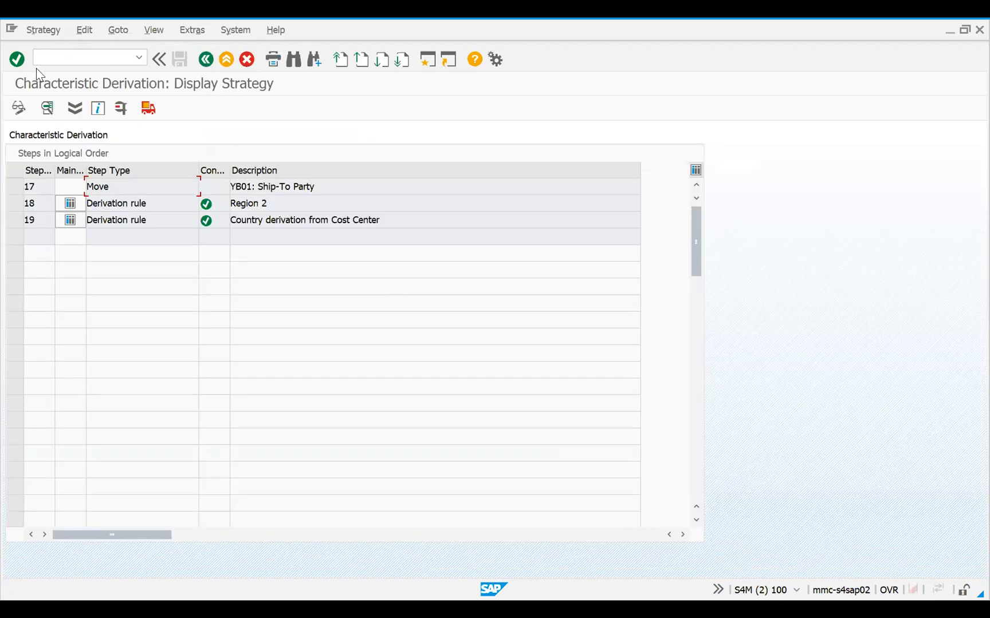
double_click(147, 221)
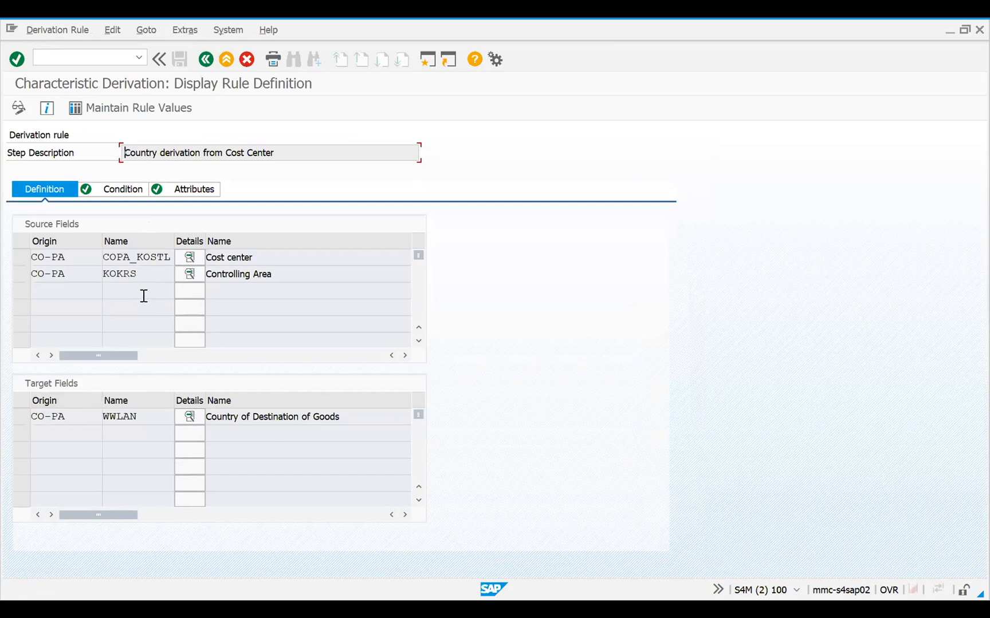
left_click(206, 59)
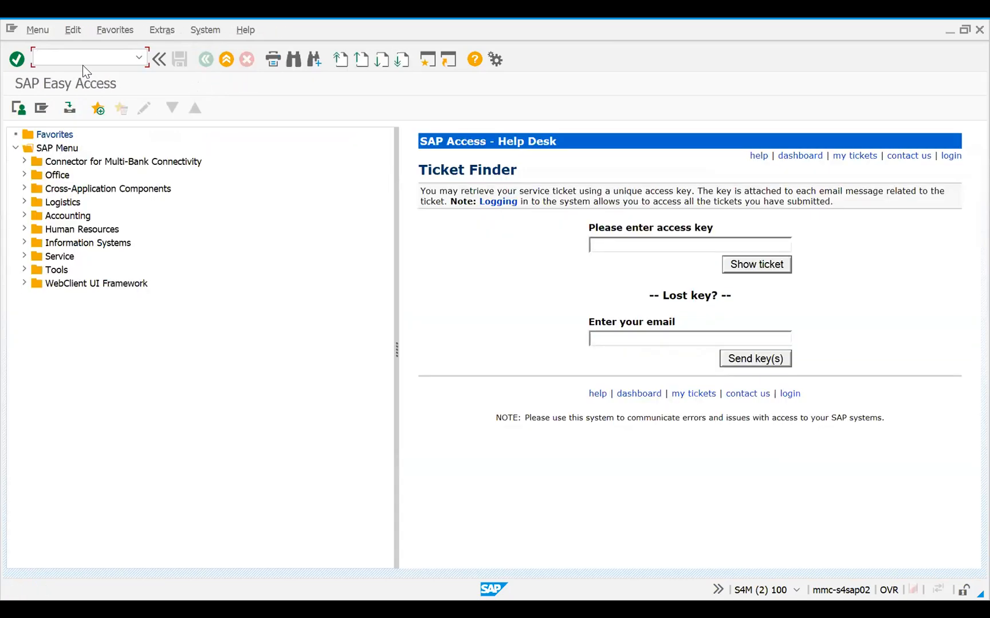
Display the master data of cost center 17100100 with transaction KS03
type("KS03")
key("Return")
key("Down")
key("Return")
key("Return")
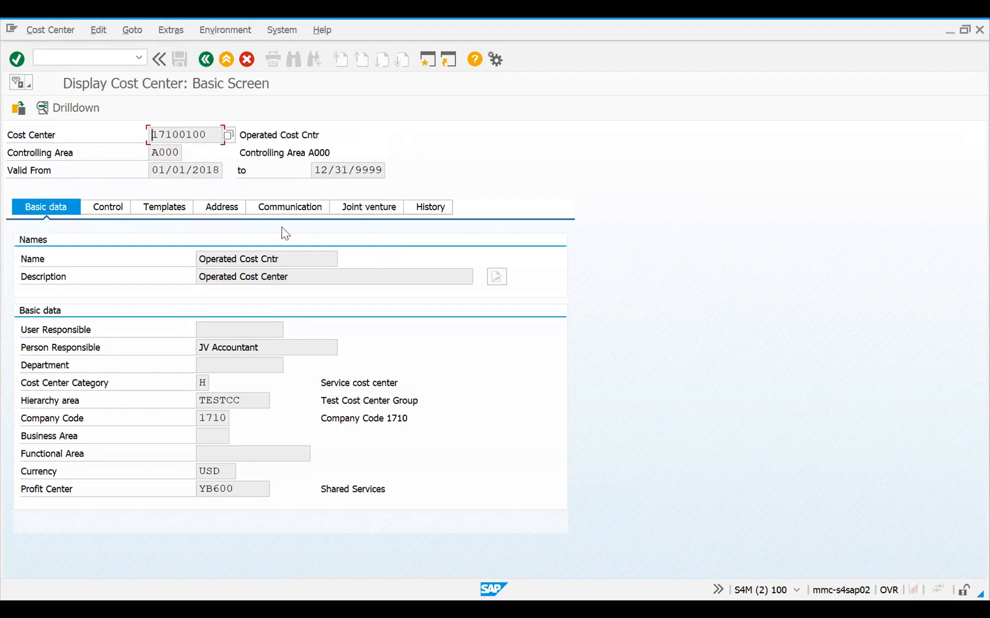
Check the country in the cost center's address data and leave the cost center display
left_click(228, 210)
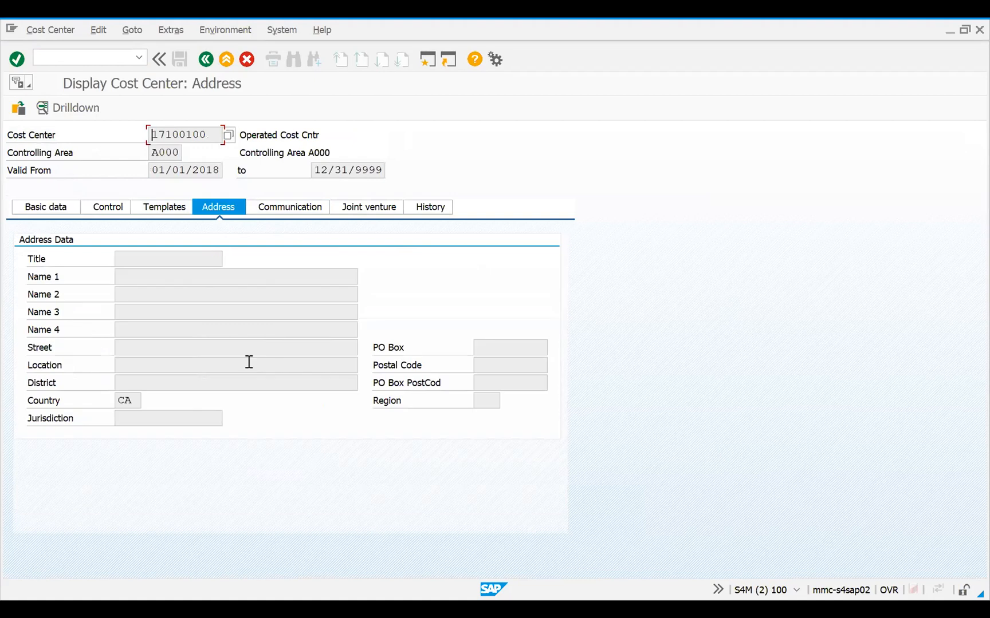
left_click_drag(132, 397, 84, 389)
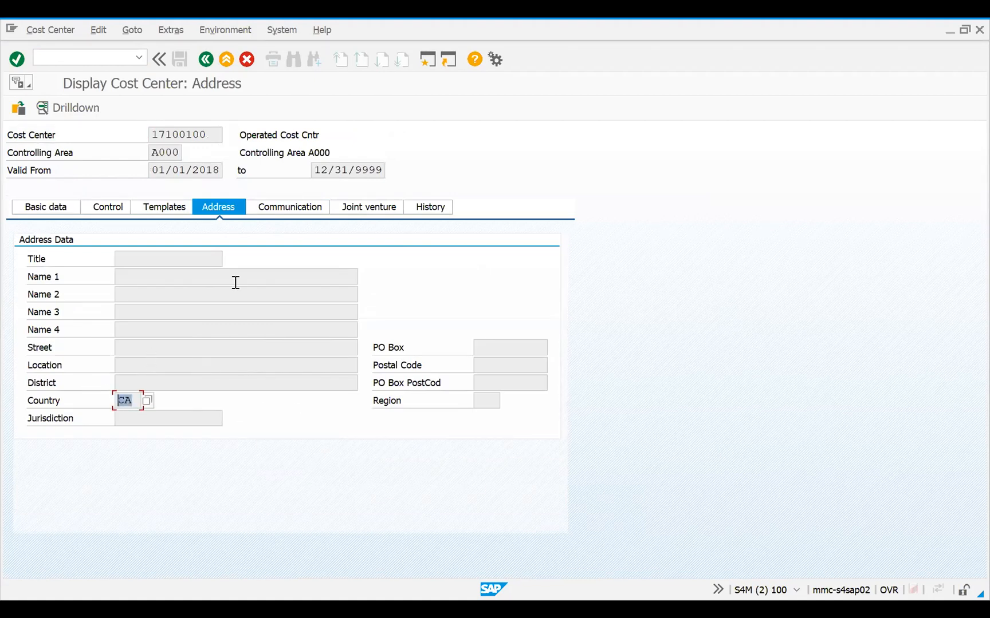
left_click(205, 63)
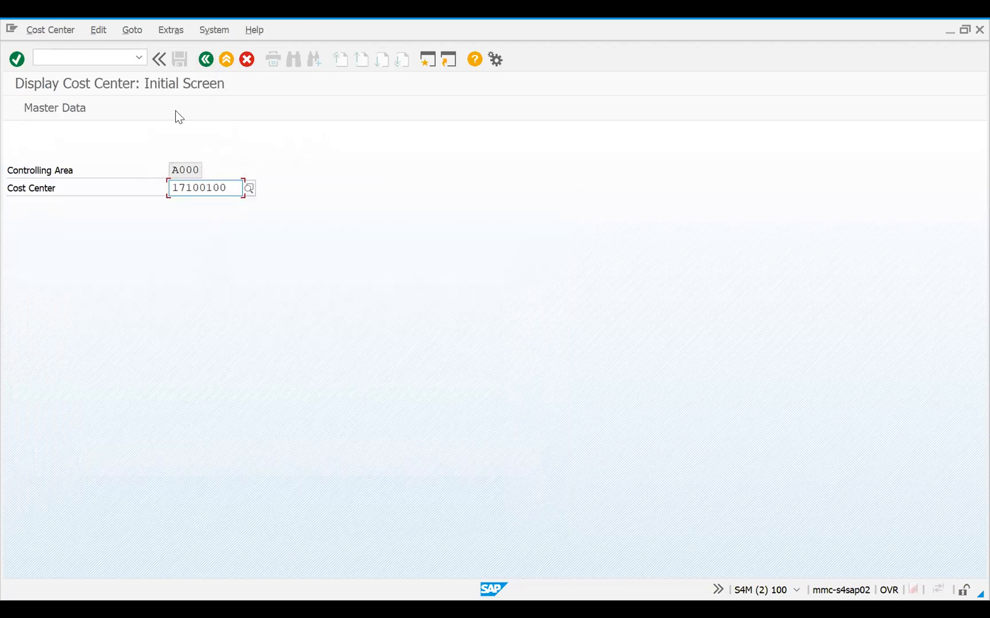
left_click(205, 59)
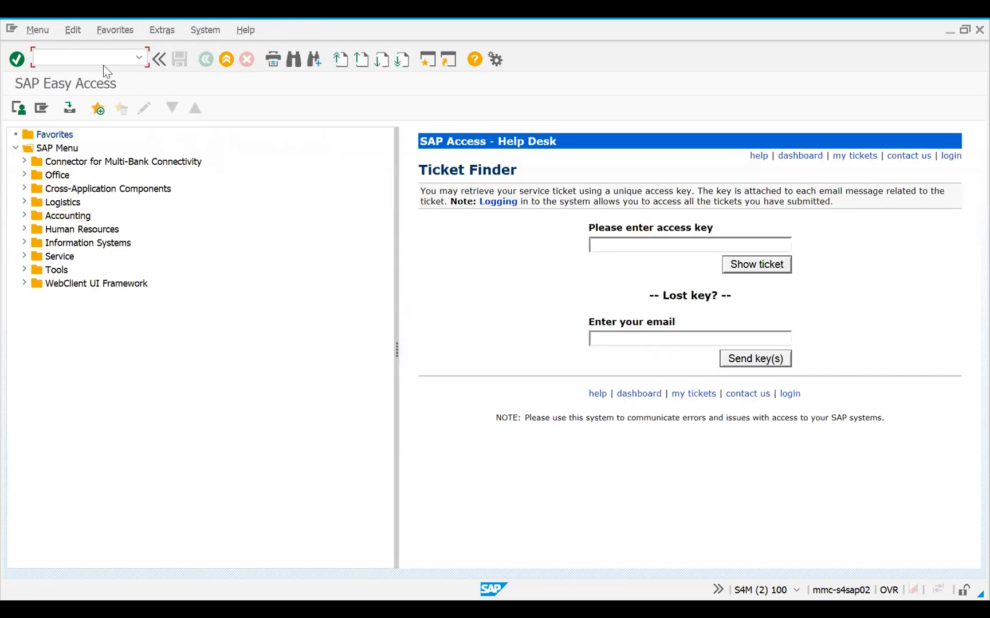
Start SE16N again for table ACDOCA and restrict the selection to ledger 0L, company code 1710 and fiscal year 2021
type("se16n")
key("Return")
left_click(210, 293)
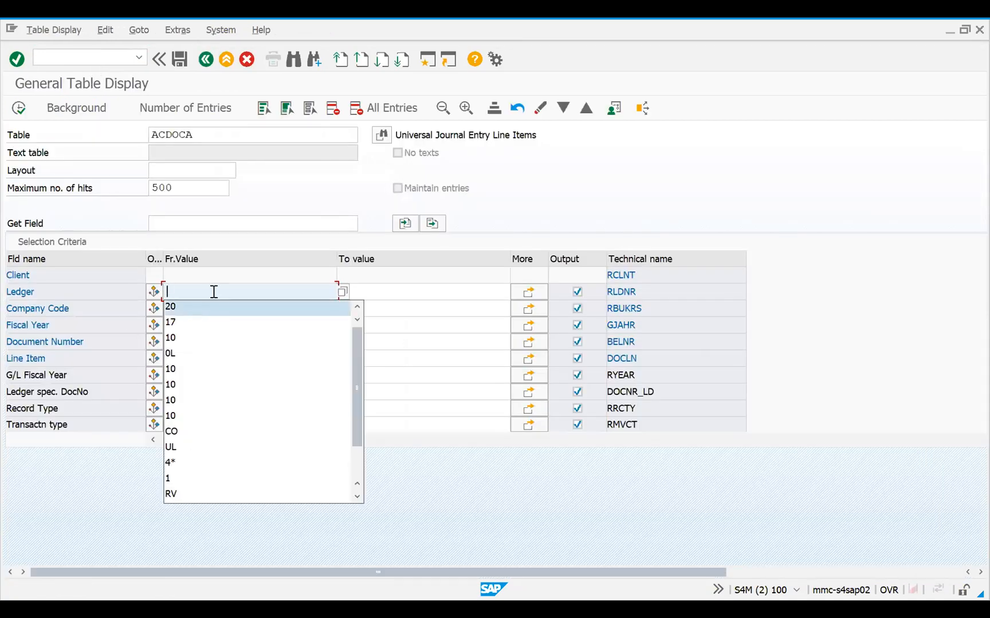
type("0L")
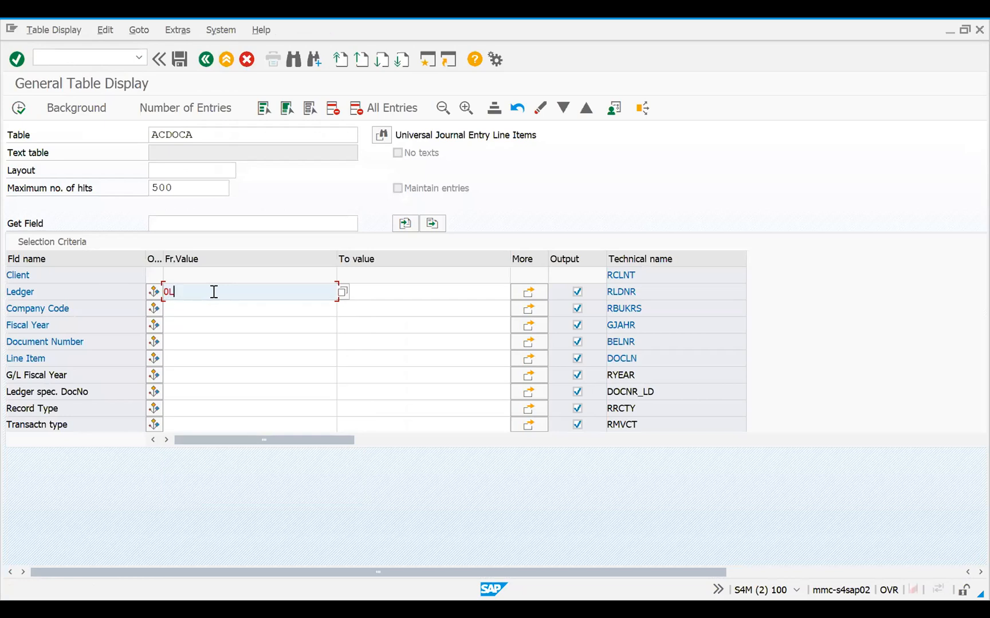
left_click(179, 310)
type("1710")
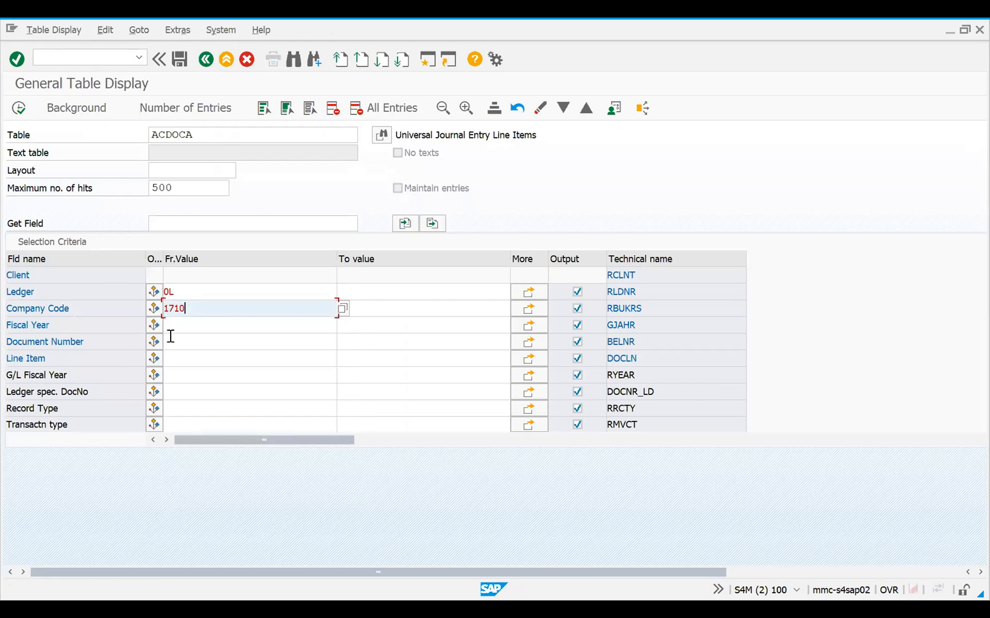
left_click(170, 325)
type("2021")
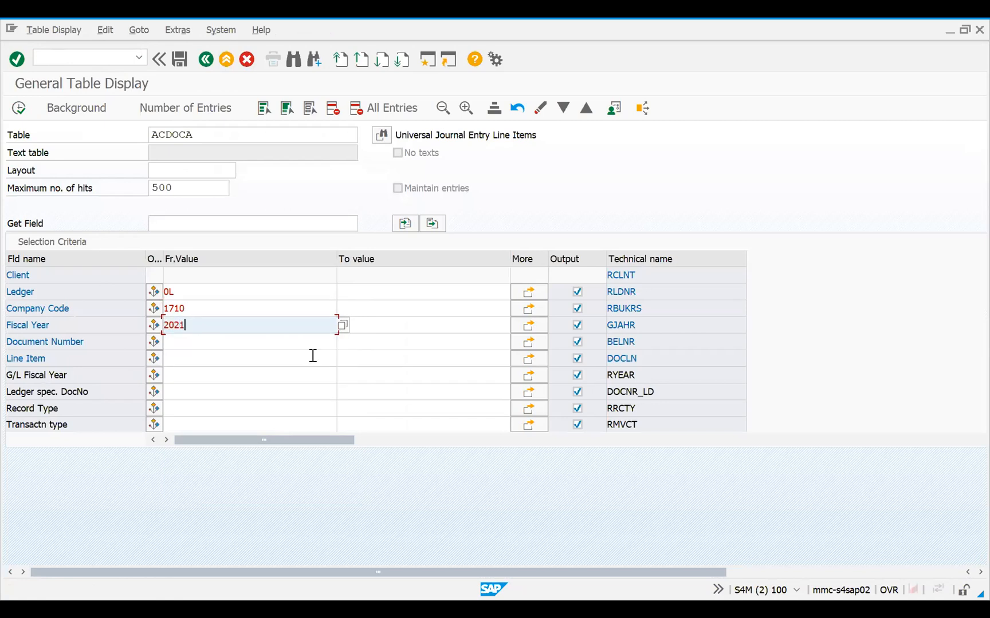
Add document number 100000605 to the selection criteria and display the matching ACDOCA entries
left_click(218, 342)
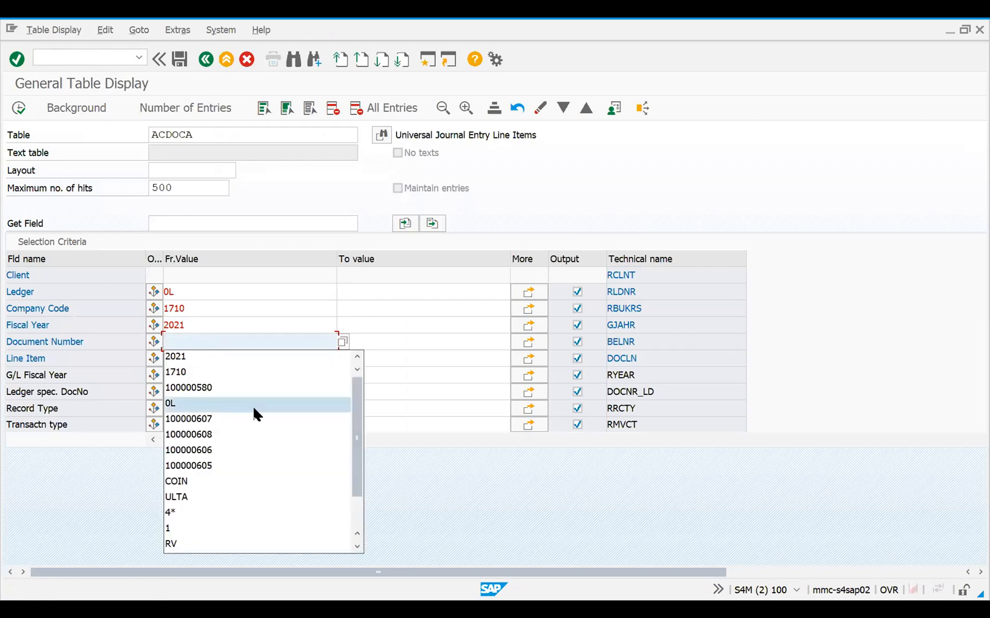
left_click(213, 464)
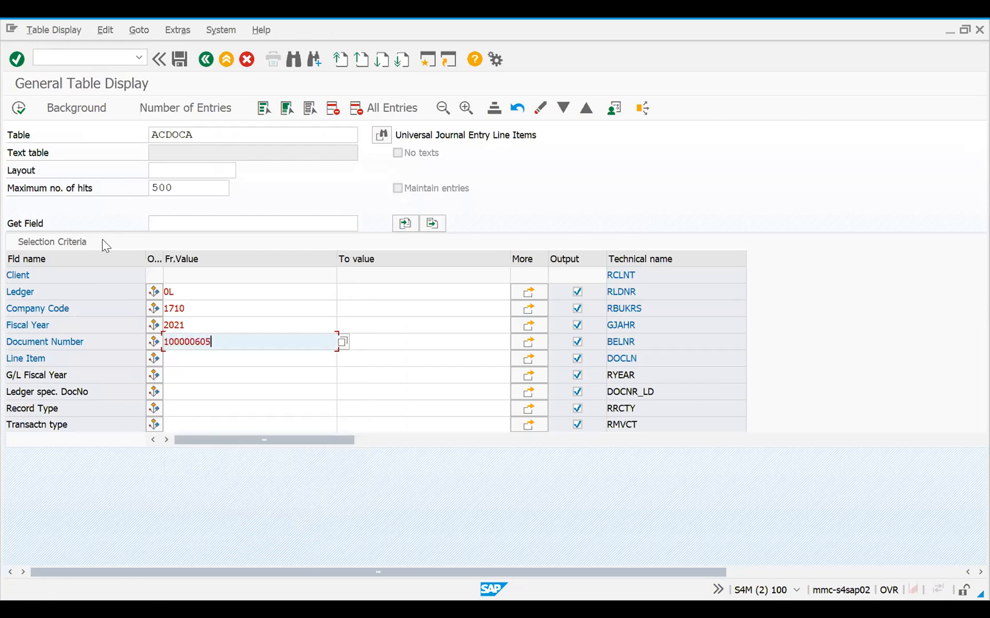
left_click(16, 113)
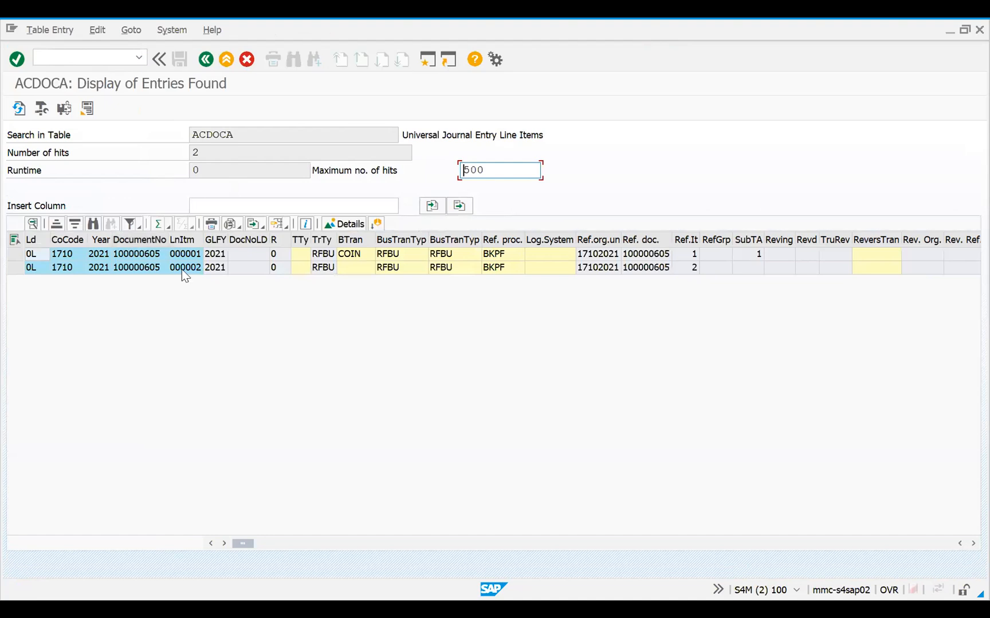
Apply the saved layout /ZCOPA2 (COPA - CC) to the entries of document 100000605
left_click(285, 221)
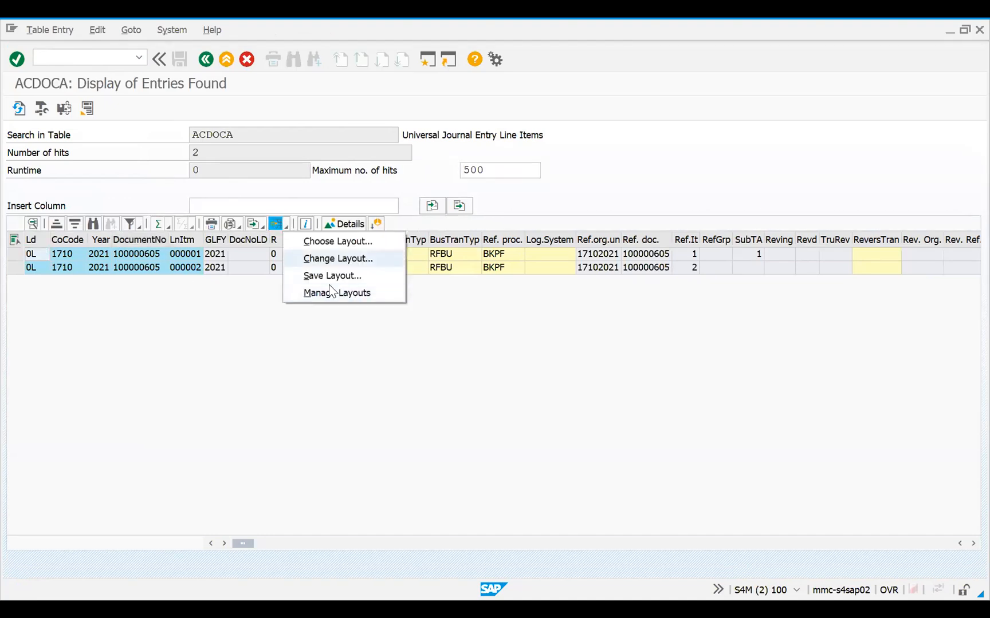
left_click(321, 241)
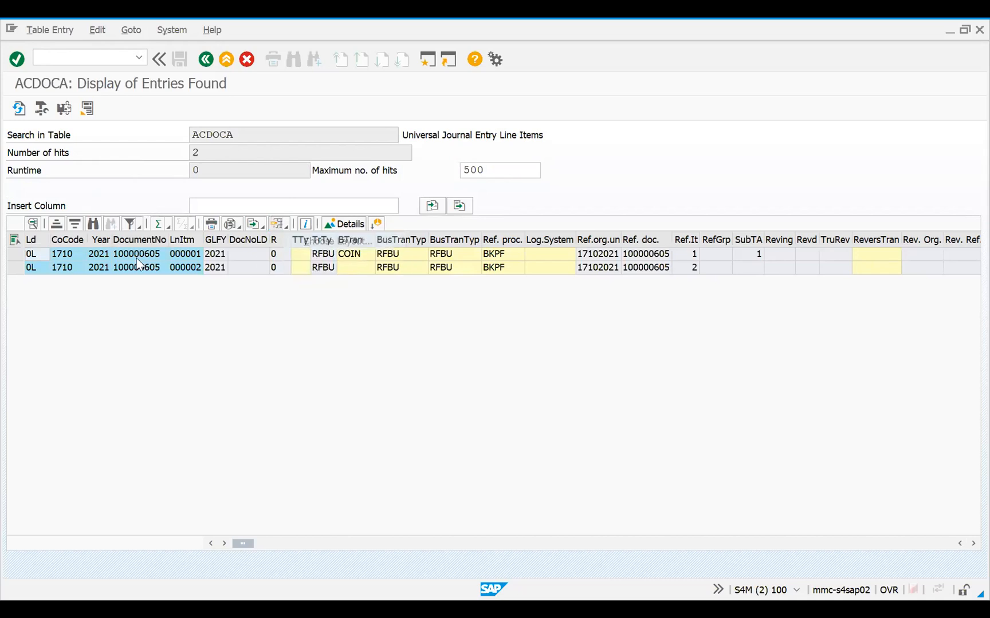
left_click(99, 239)
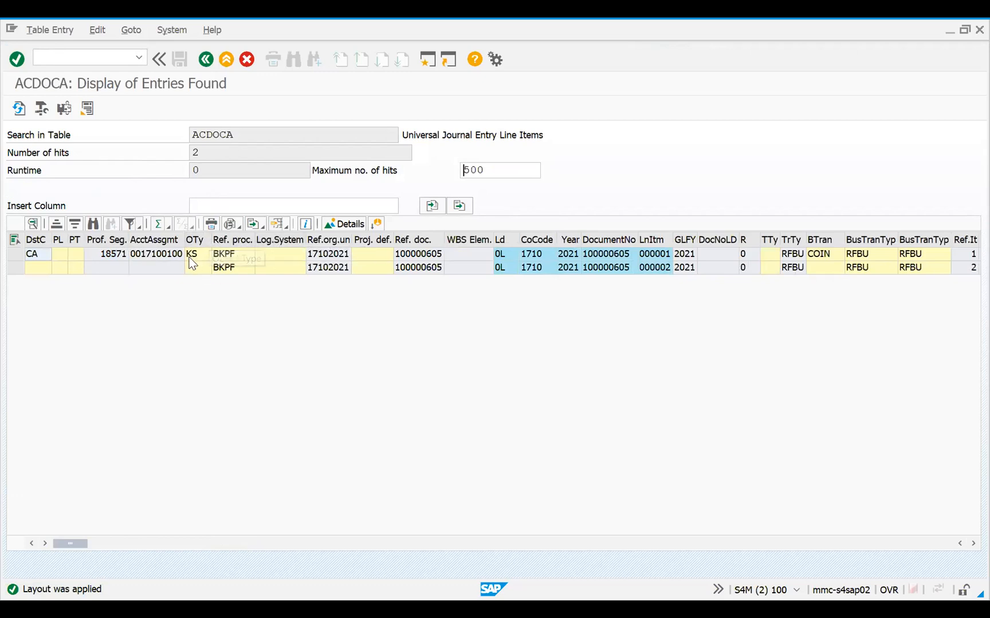
Widen the destination country column and examine the profitability segment, account assignment and object type columns of document 100000605
left_click(166, 256)
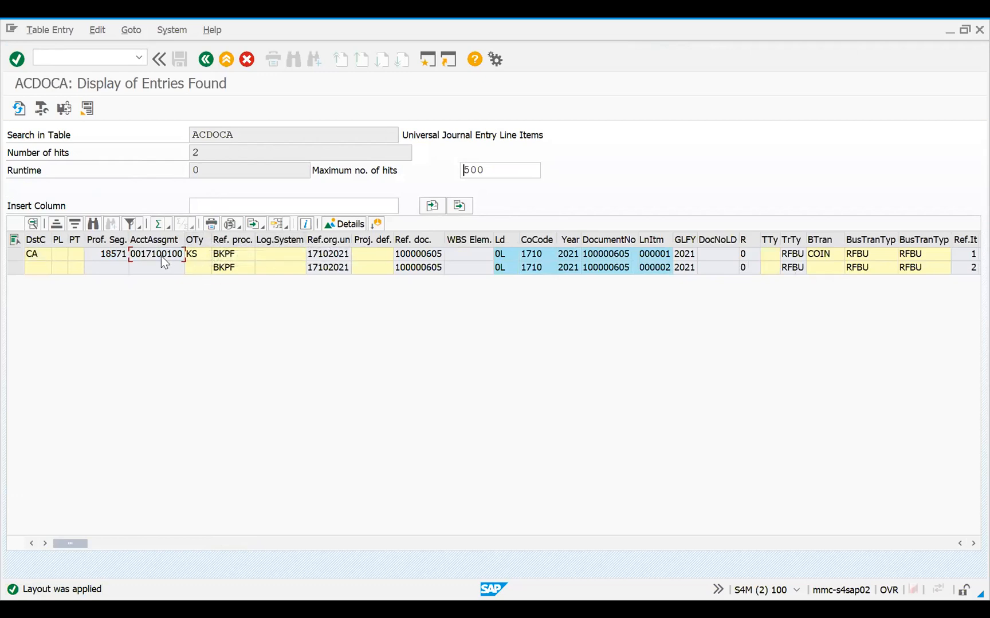
left_click(44, 254)
left_click_drag(51, 239, 123, 239)
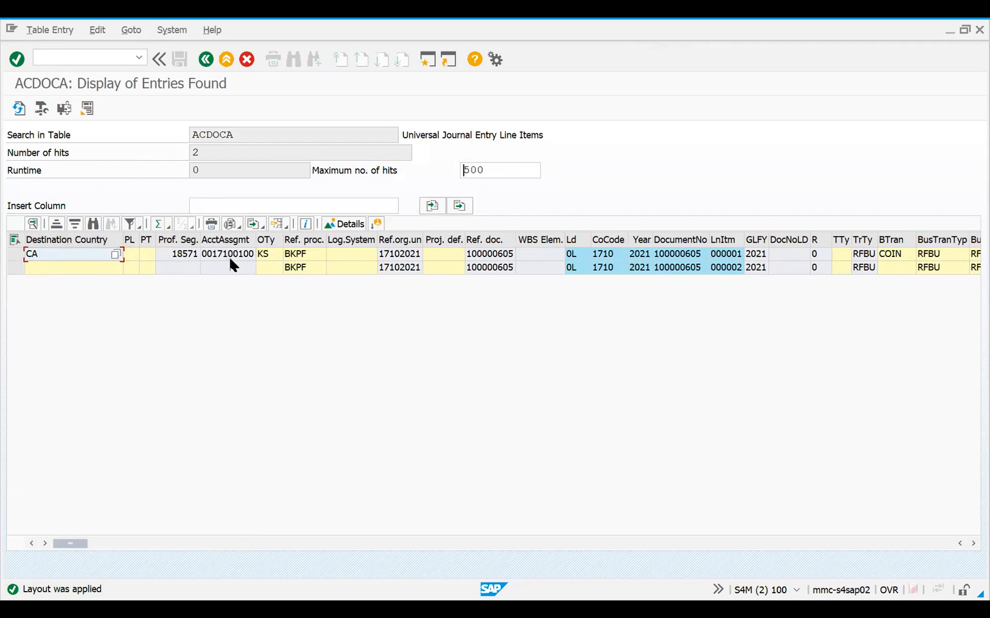
left_click_drag(184, 239, 71, 230)
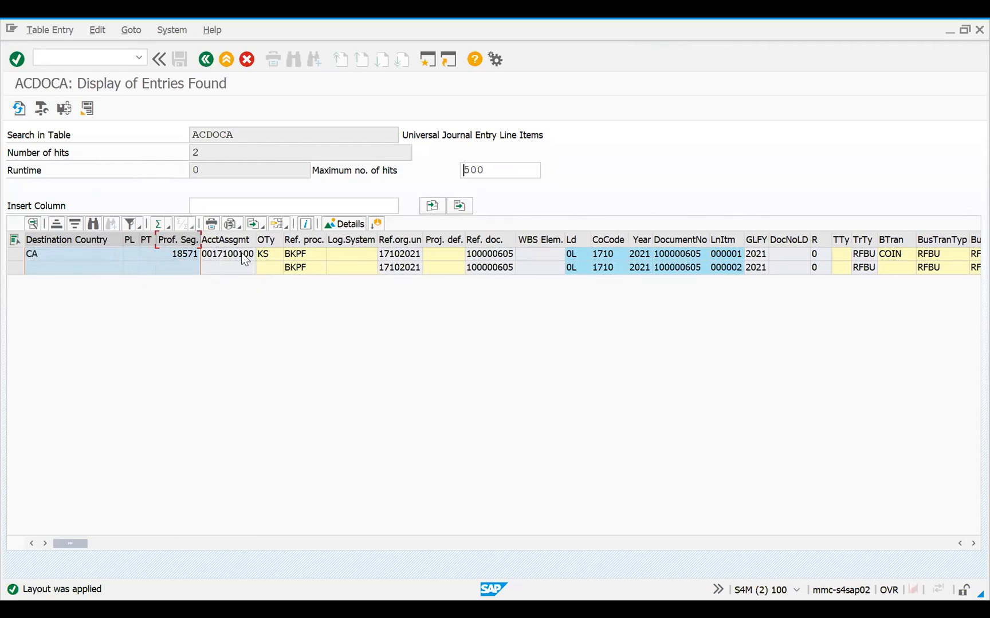
left_click(215, 238)
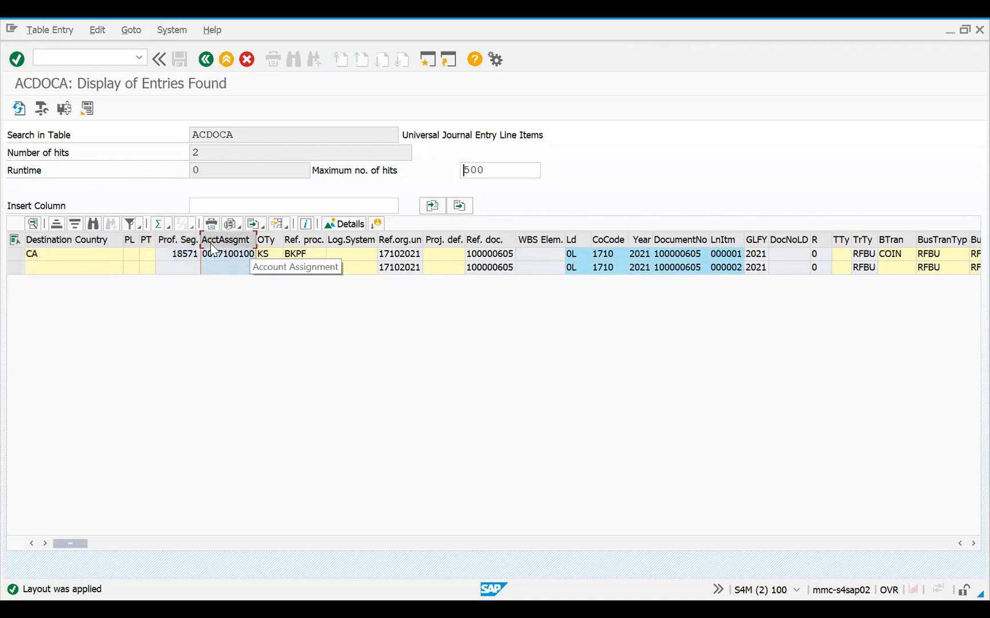
left_click(266, 239, "ctrl")
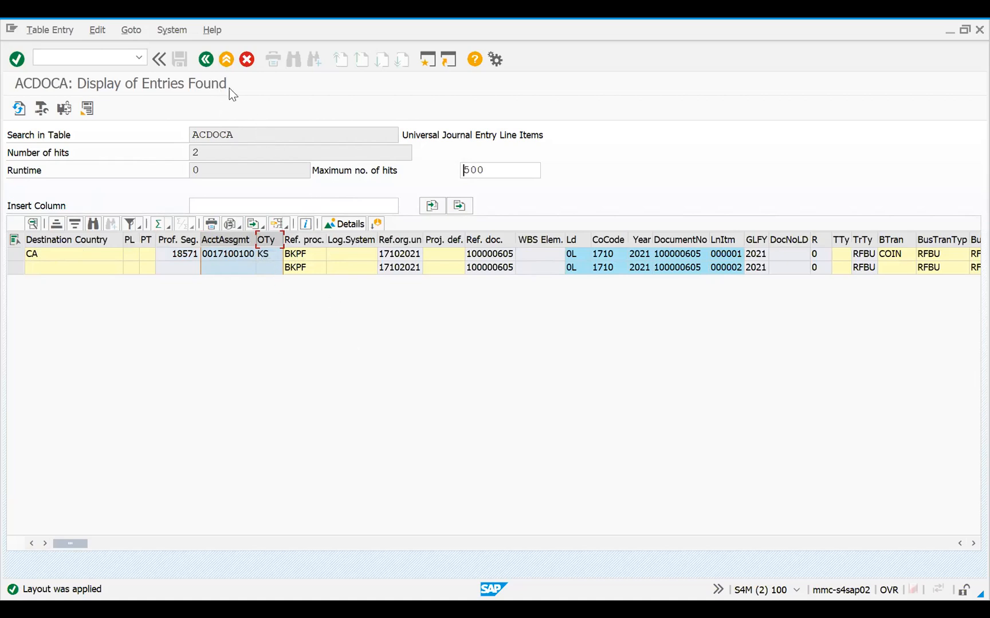
Leave the ACDOCA table display, start transaction FB03 and display document 100000608 in company code 1710
key("F3")
key("F3")
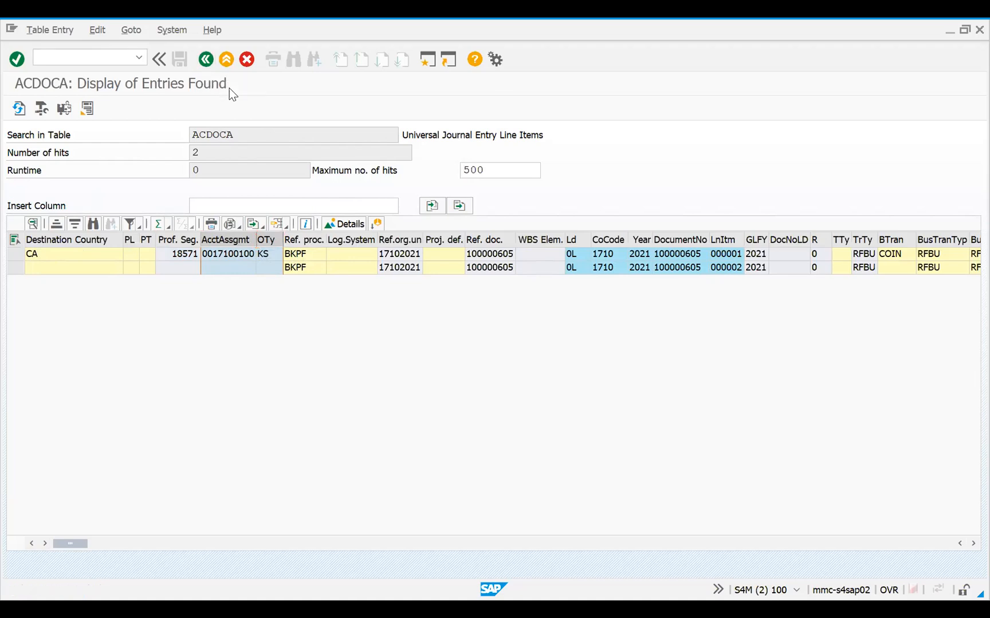
key("F3")
type("FB03")
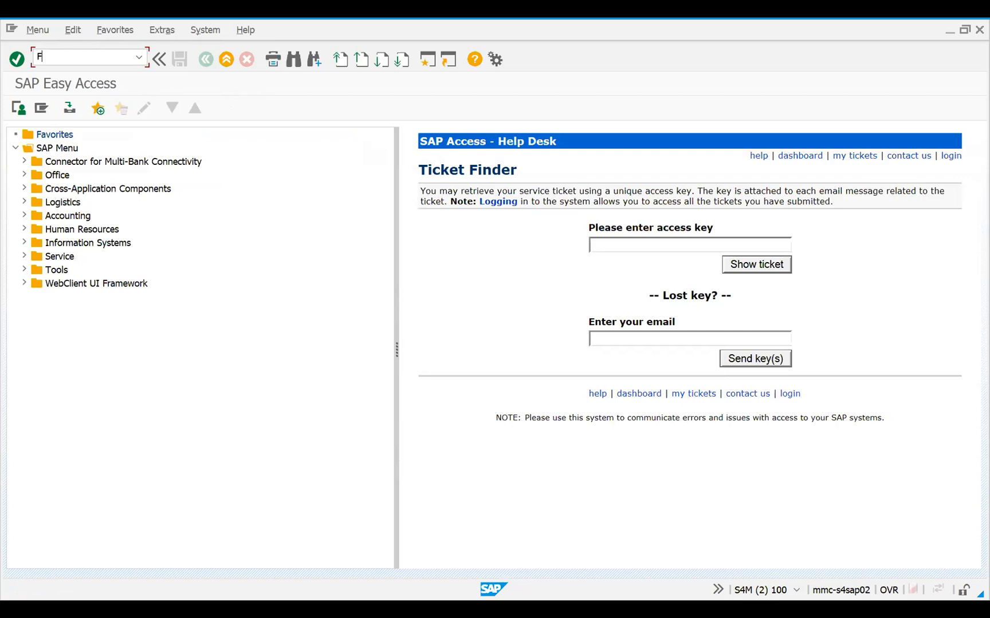
key("Return")
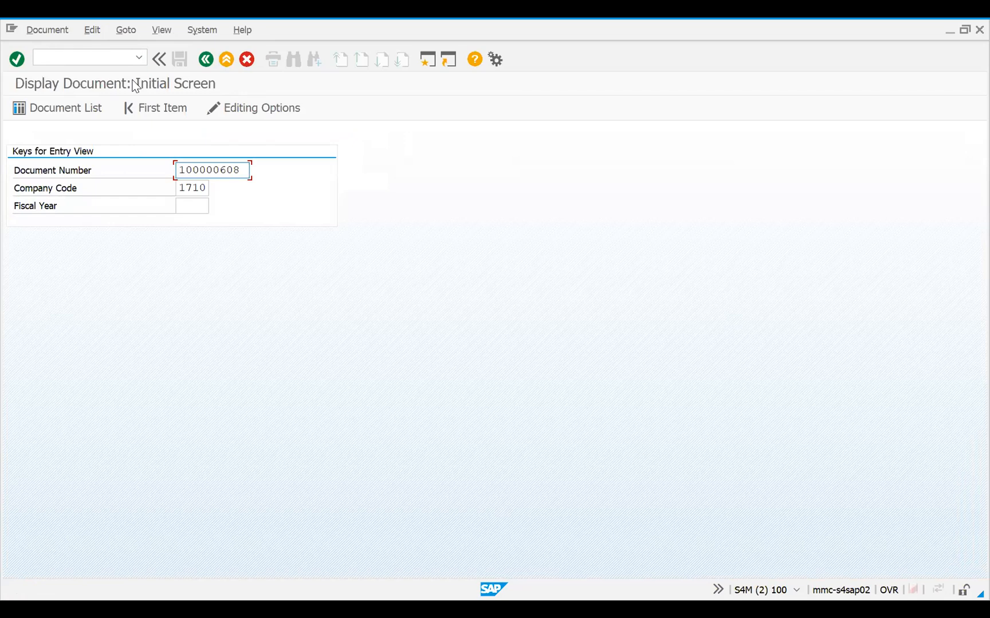
key("Return")
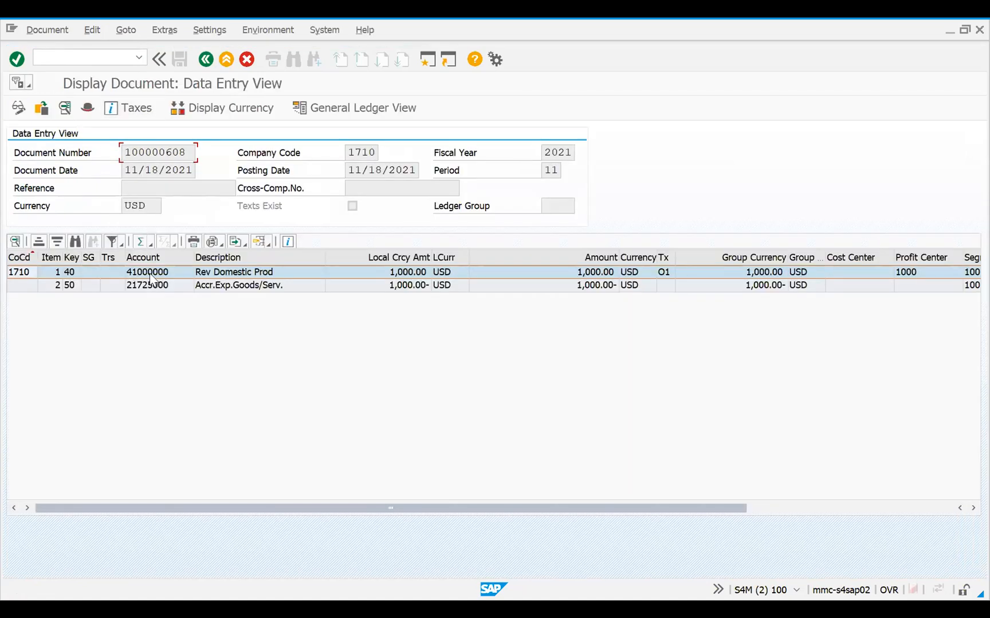
Open the revenue line item of document 100000608, check the profit center in its profitability segment assignment, and close the assignment
double_click(149, 272)
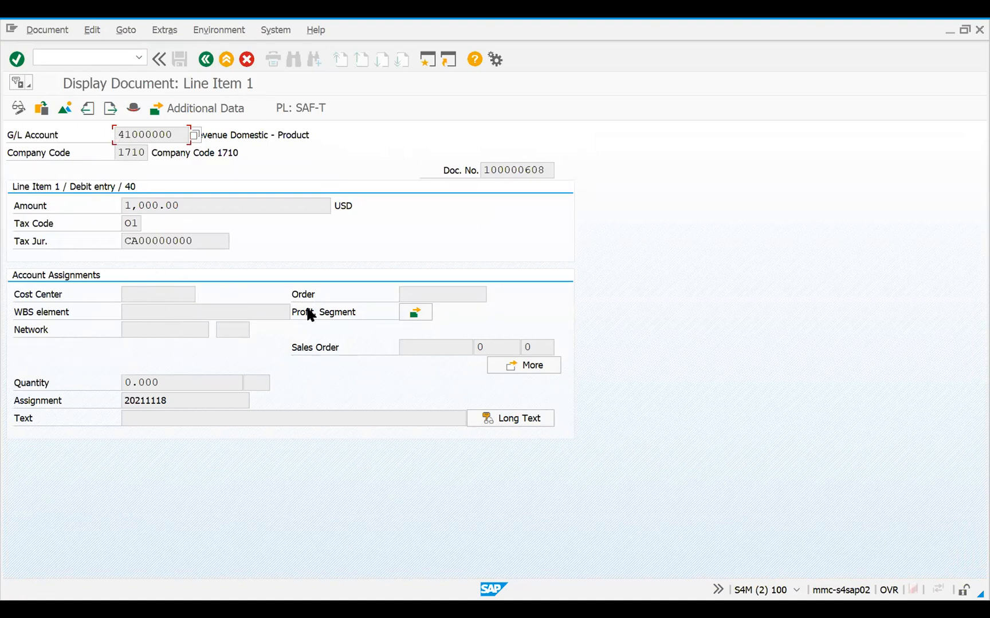
left_click(414, 312)
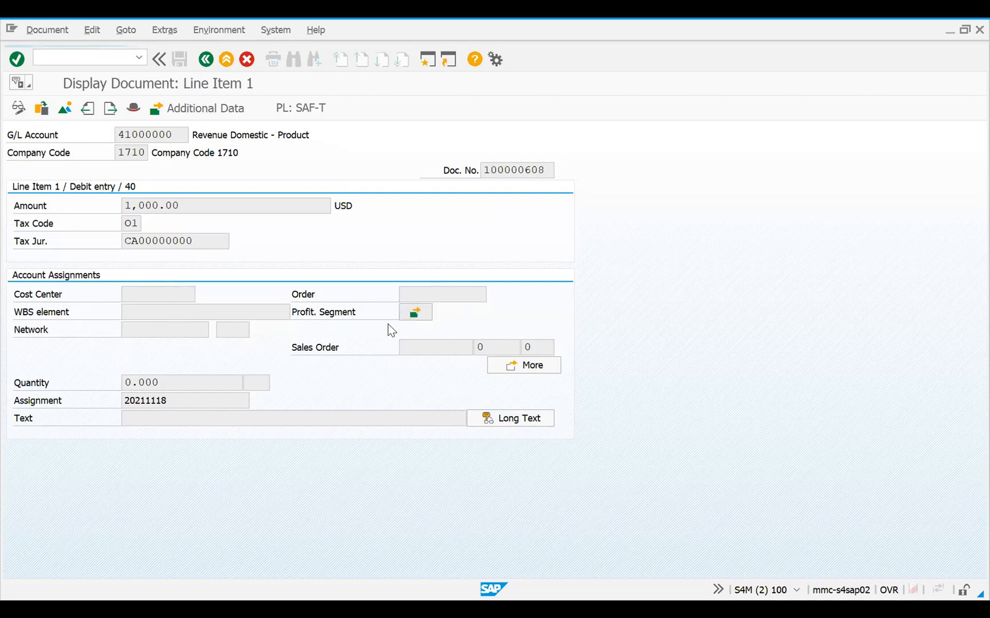
scroll(528, 344, "down", 2)
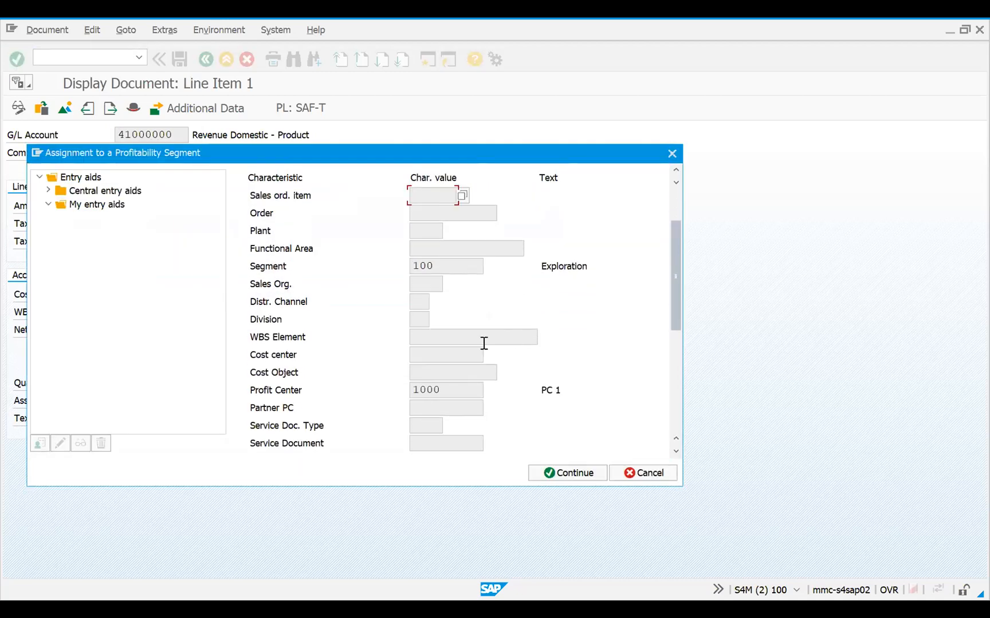
left_click(452, 387)
left_click_drag(452, 385, 374, 367)
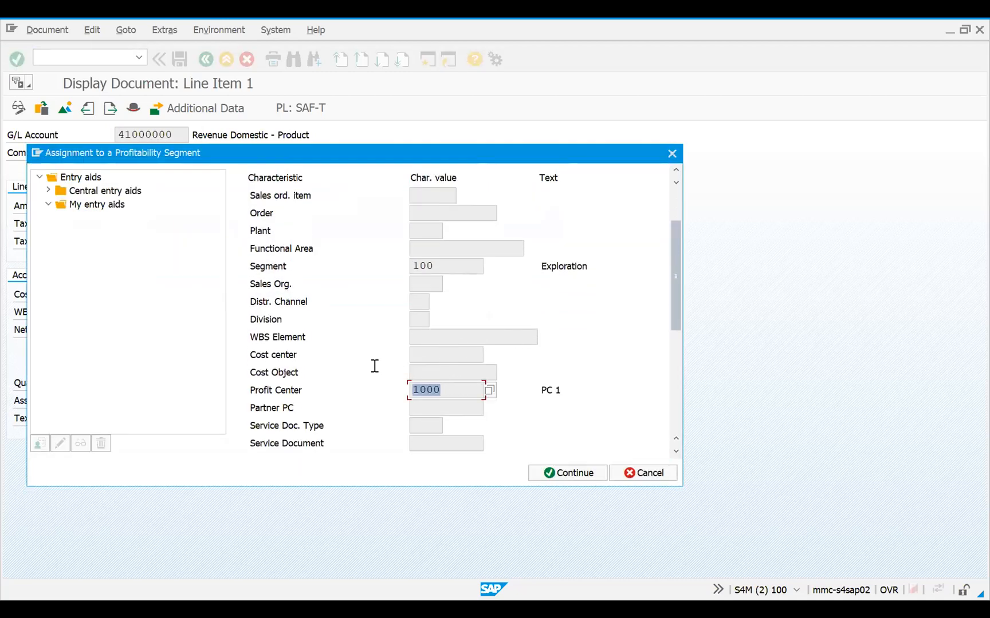
left_click(670, 157)
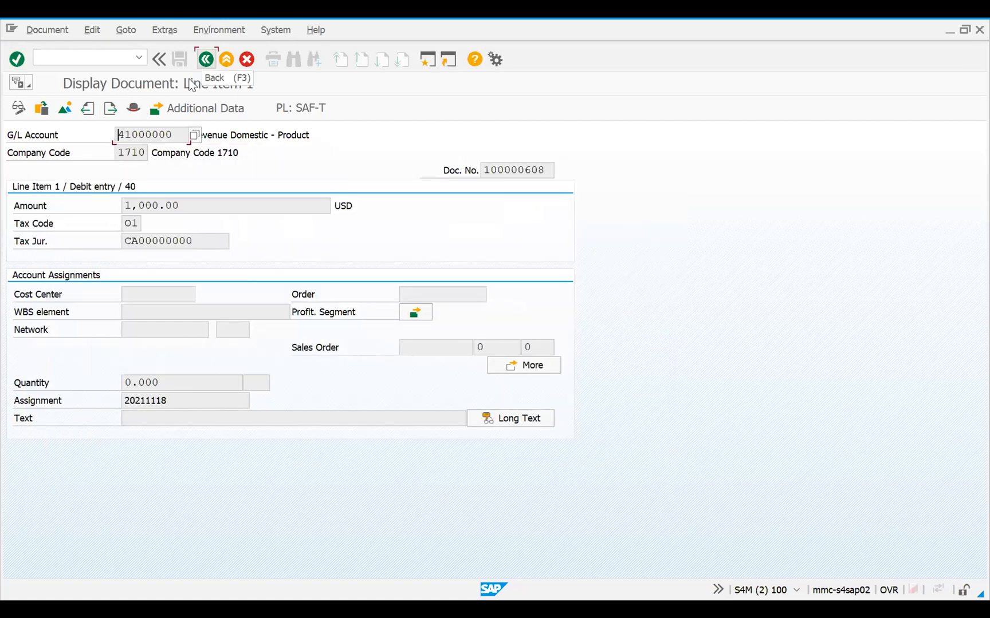
Leave the document display and open the general table display for table ACDOCA
left_click(205, 59)
left_click(205, 59)
left_click(206, 59)
type("se")
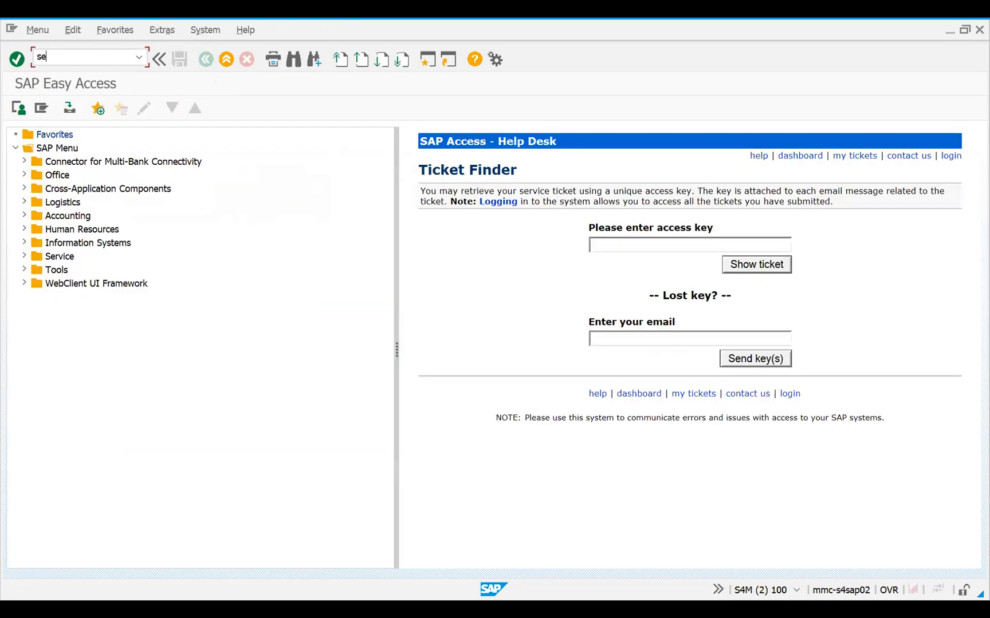
type("16h")
key("Return")
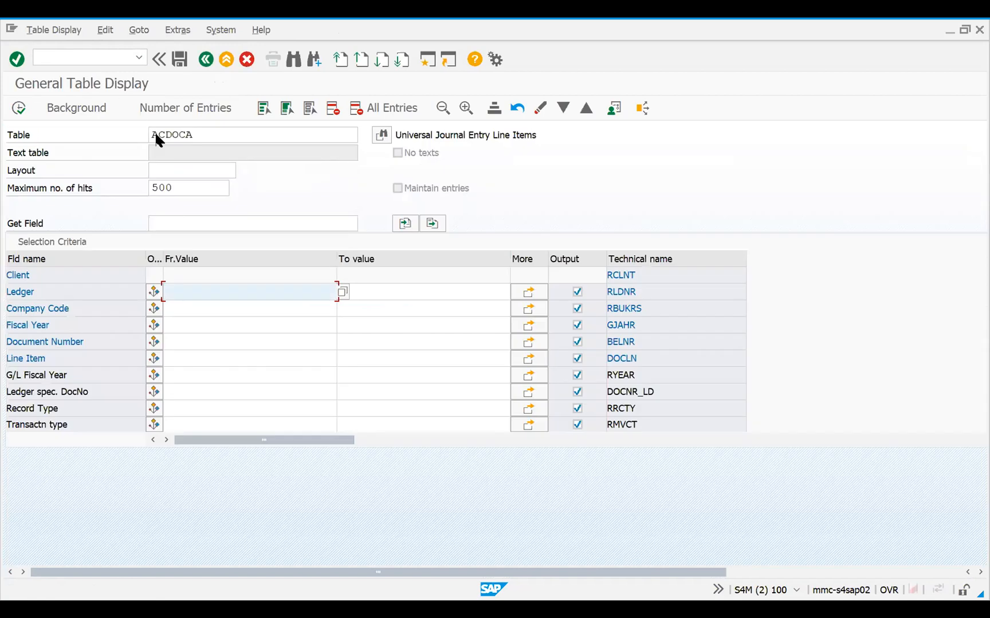
Restrict the ACDOCA selection to ledger 0L and document number 100000608, and display the matching entries
left_click(189, 293)
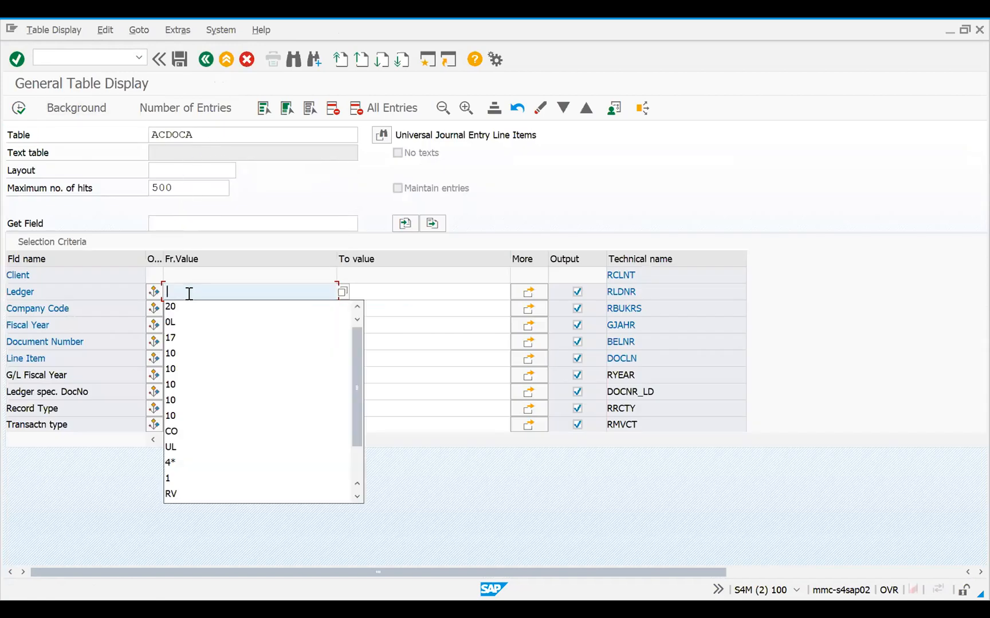
left_click(178, 321)
left_click(178, 337)
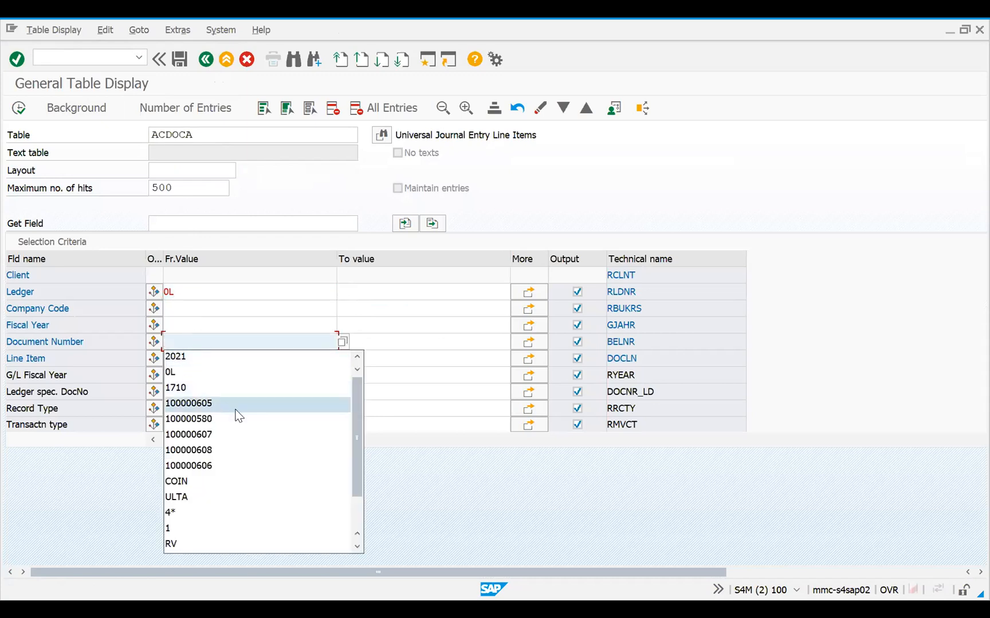
left_click(229, 457)
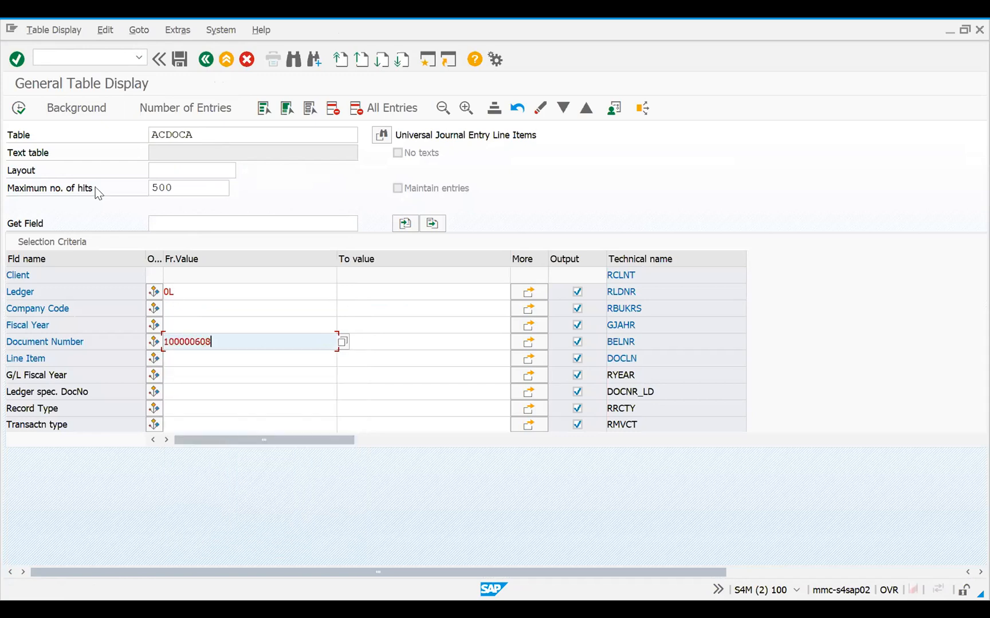
left_click(19, 109)
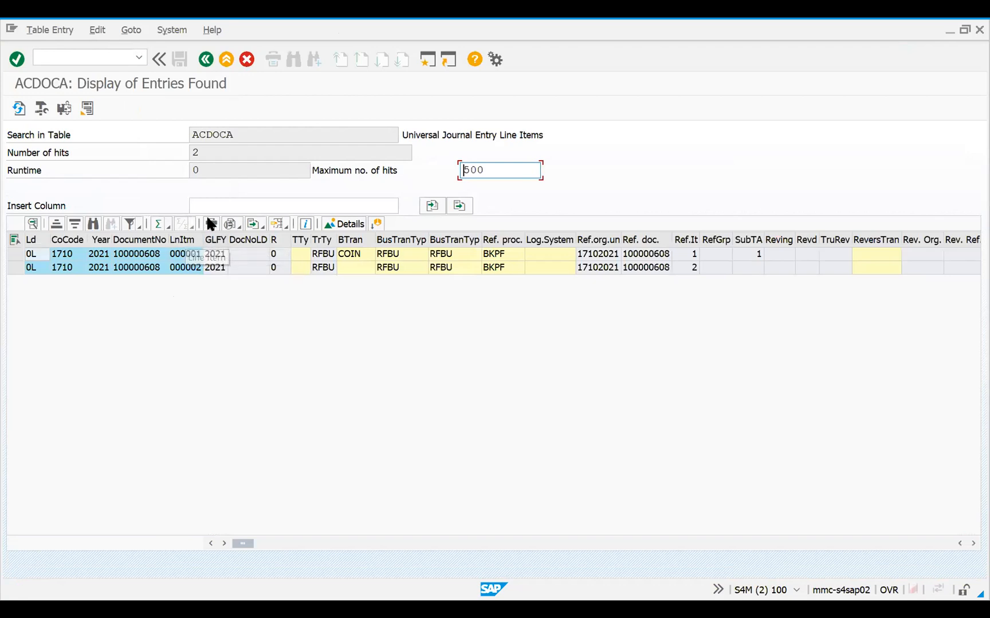
Apply a saved layout that places the profitability segment, account assignment and object type near the start of document 100000608's entries
left_click(284, 223)
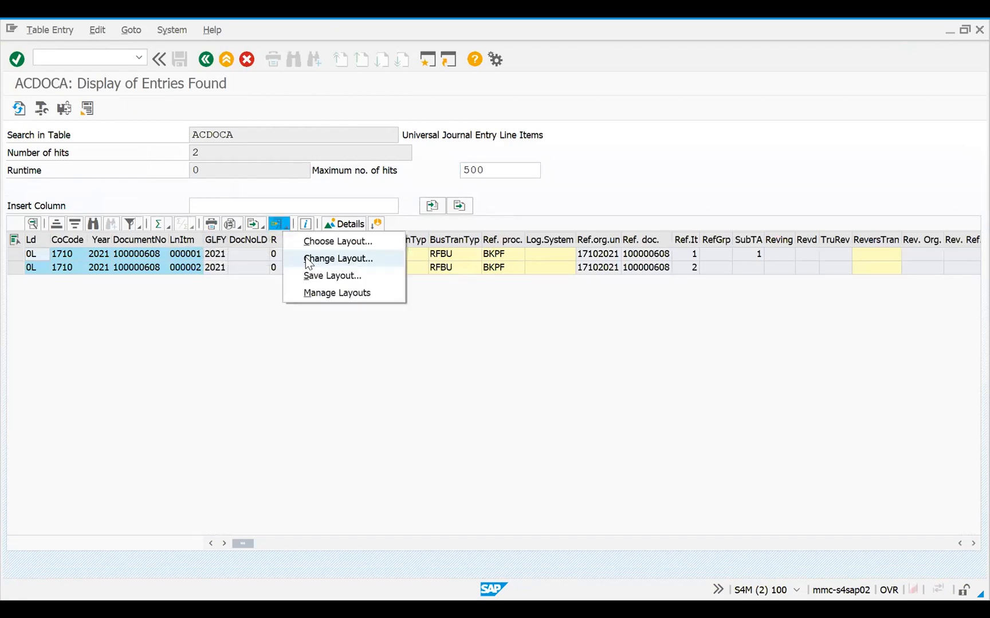
left_click(307, 243)
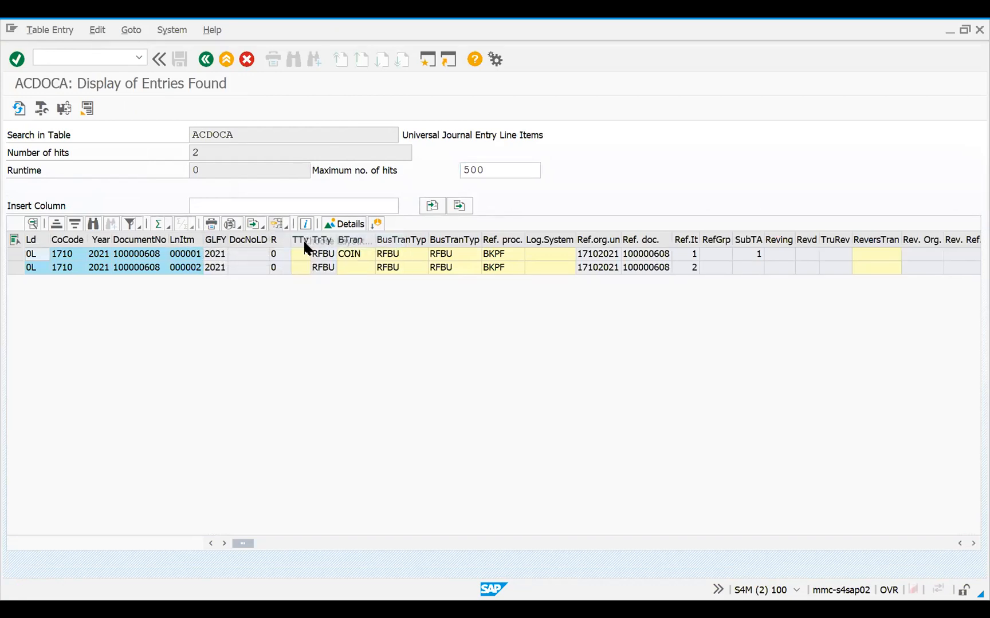
left_click(109, 229)
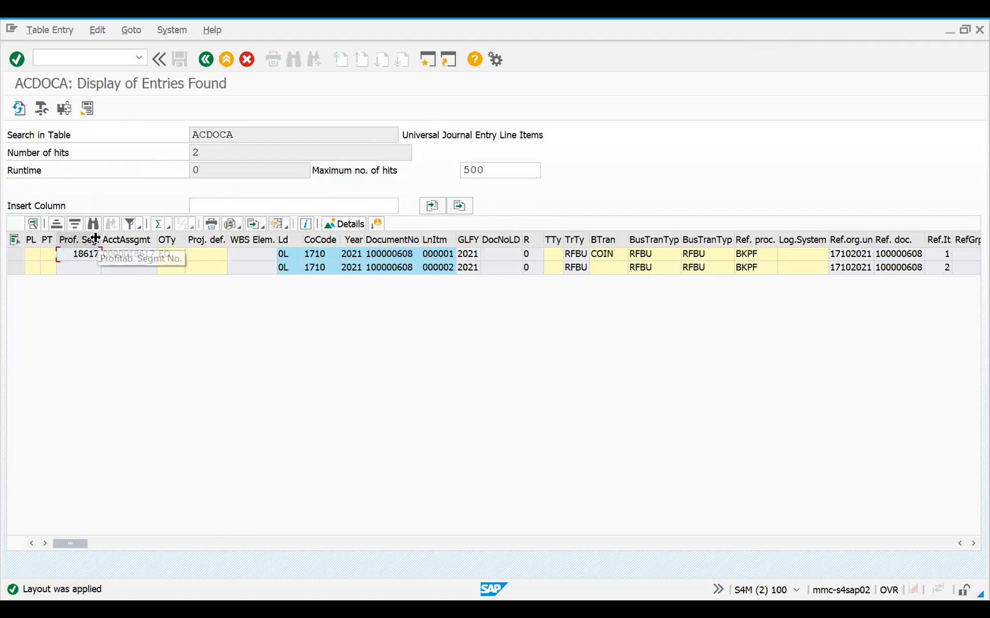
Widen the profitability segment number and object type columns to show their full headings, and select the first line item
left_click_drag(100, 239, 159, 245)
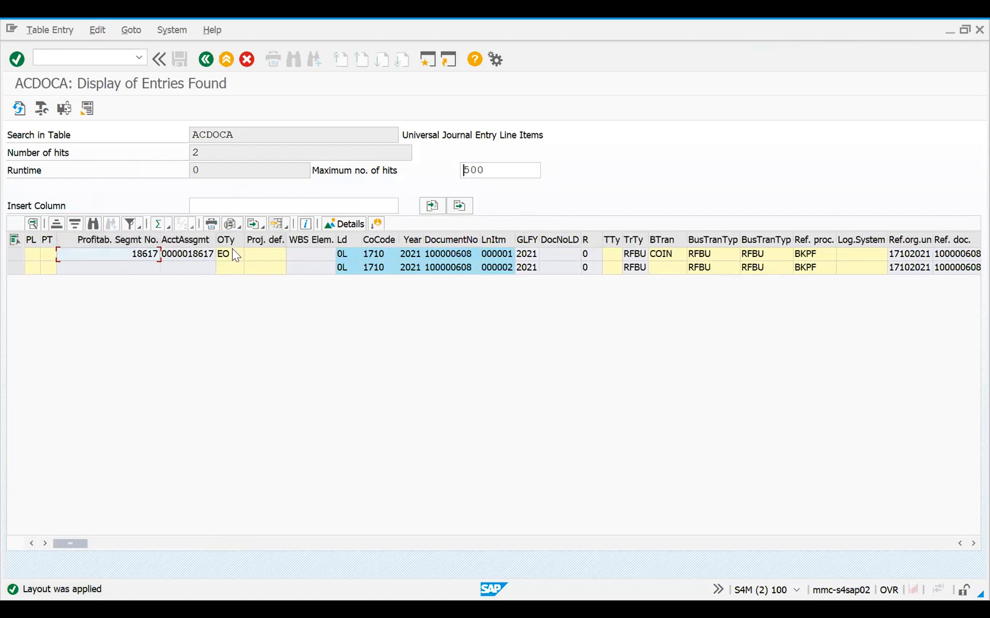
left_click_drag(245, 242, 309, 243)
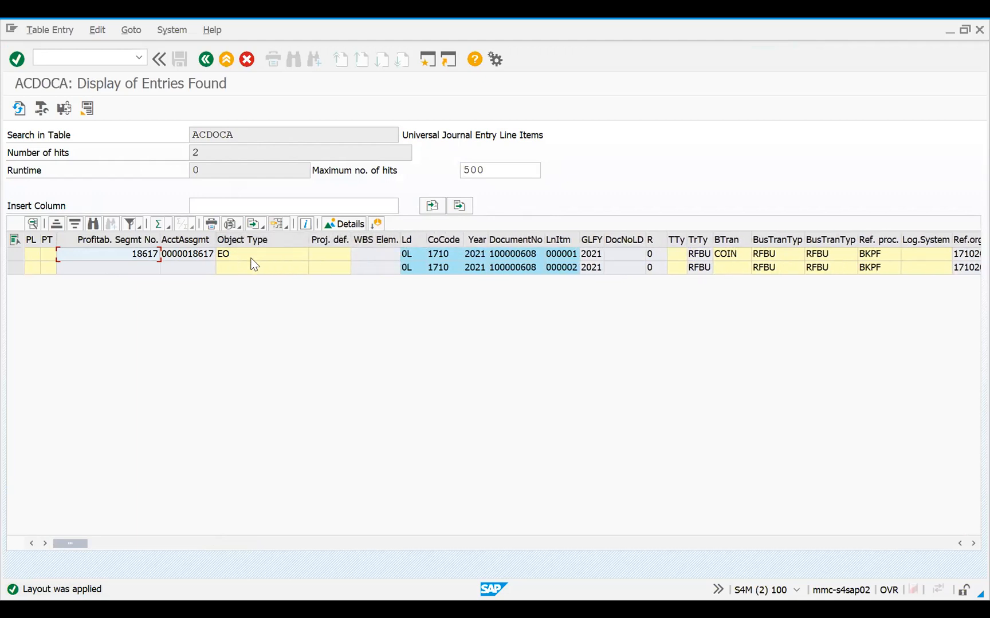
left_click(15, 253)
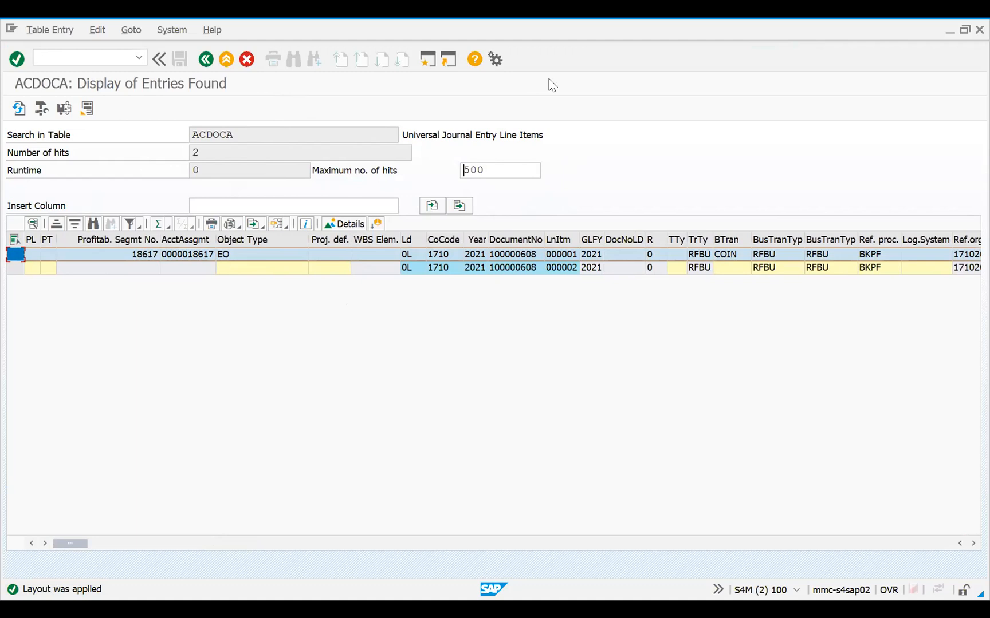
Switch to the Margin Analysis presentation in PowerPoint, resume the slide show and advance from the Demo slide to the Limitations slide
key("alt+Tab")
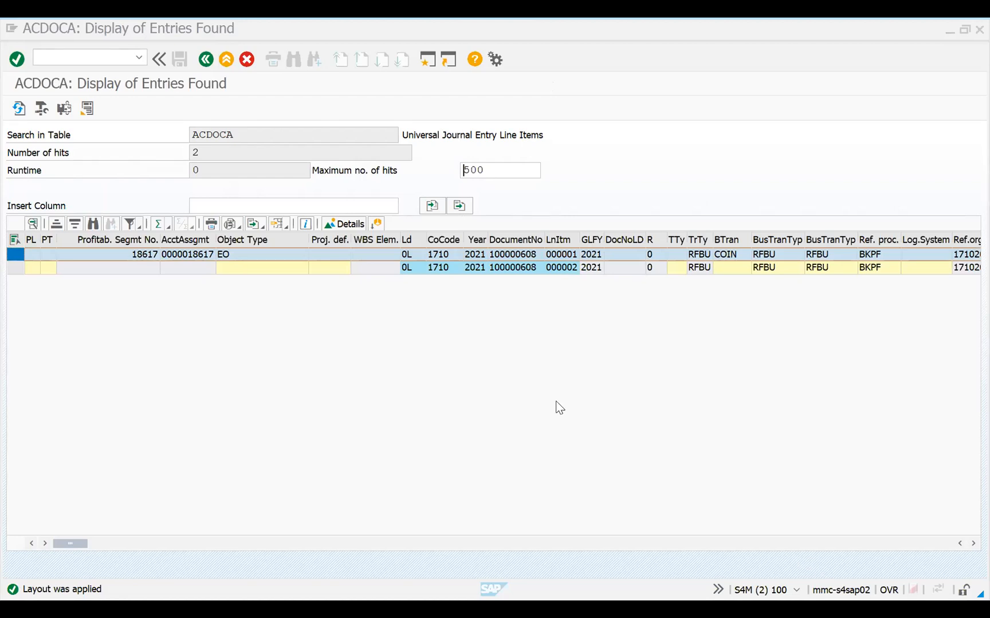
key("alt+Tab")
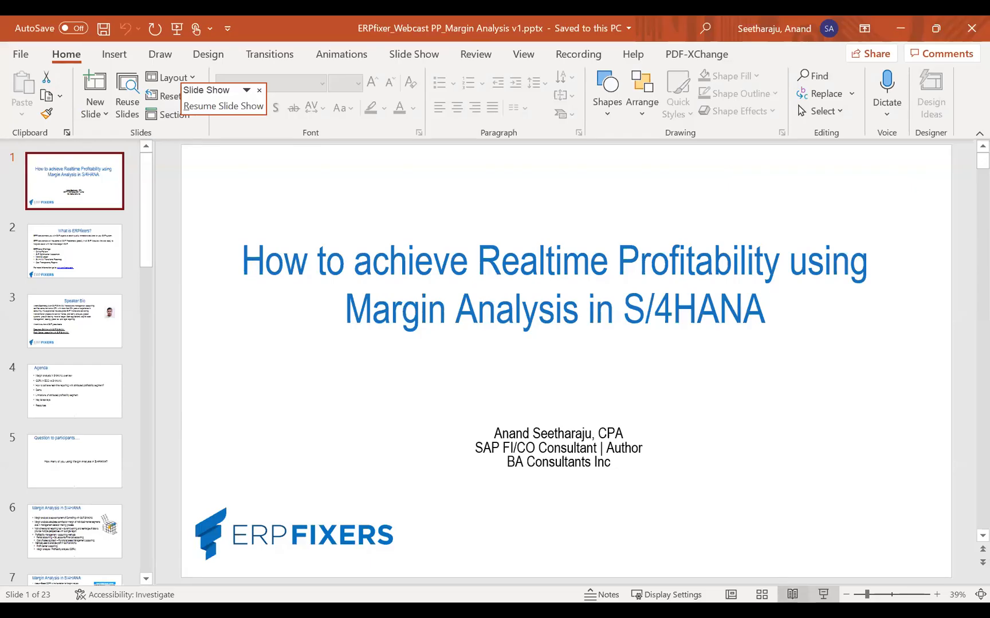
left_click(794, 592)
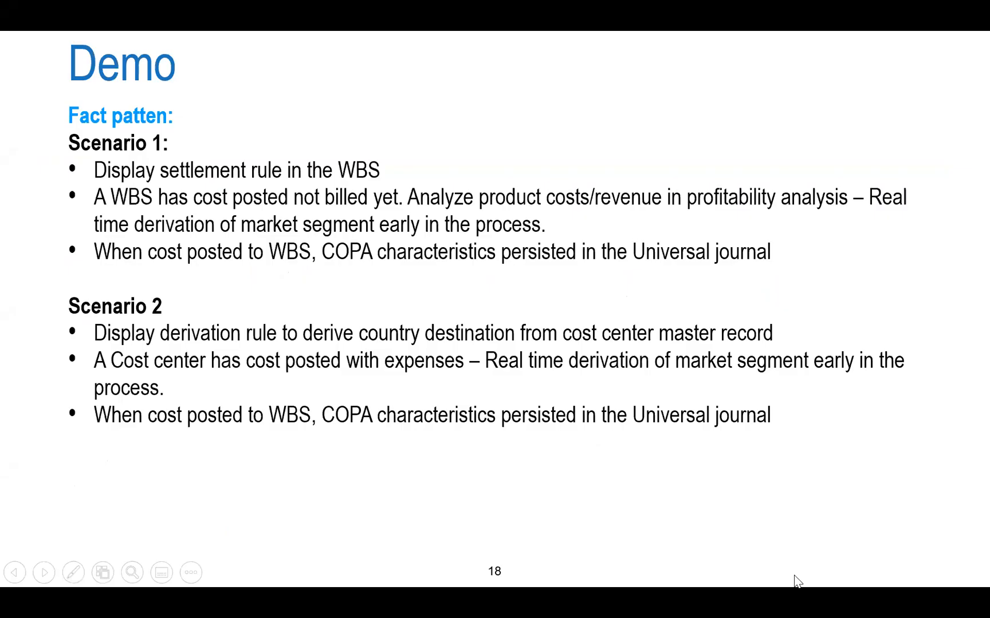
left_click(517, 396)
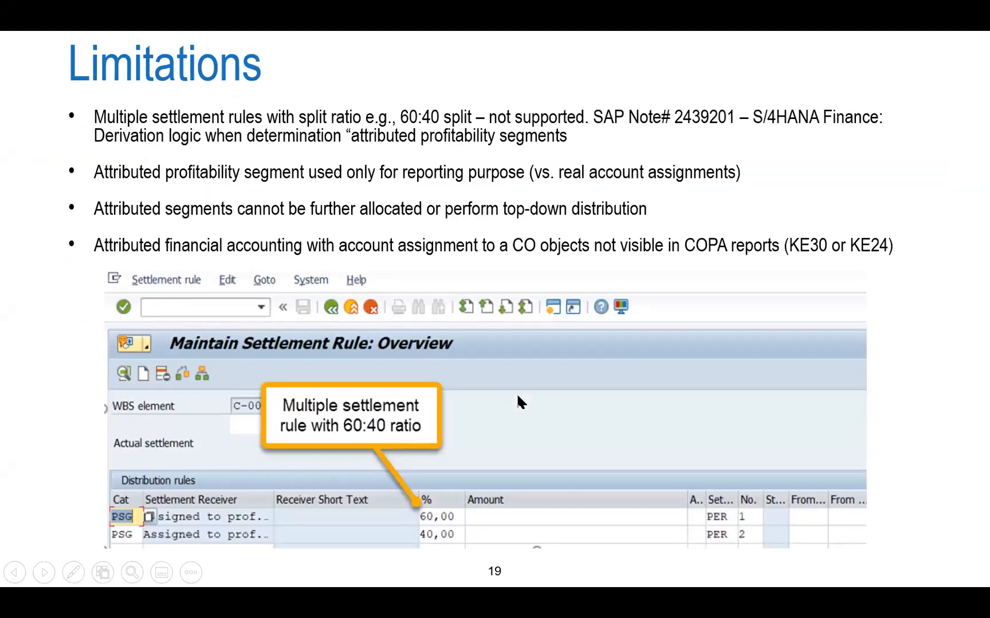